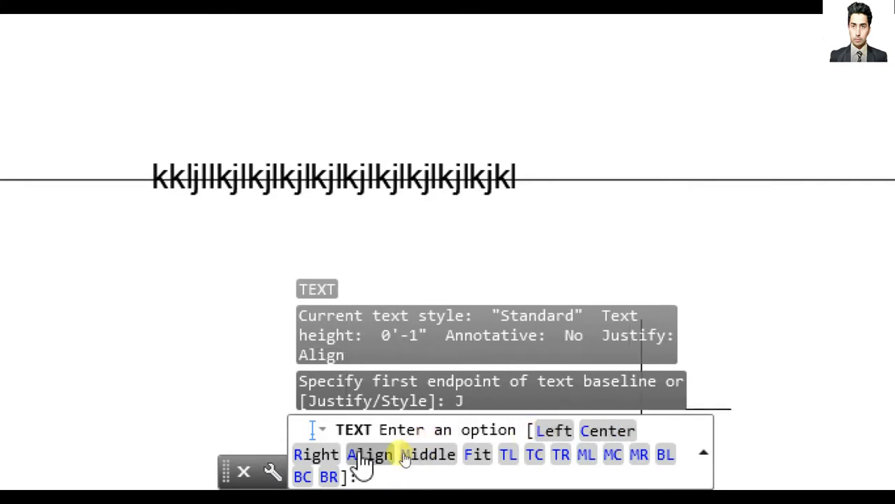
Leave the pending text command and draw a horizontal line between the two existing lines of text.
key(Down)
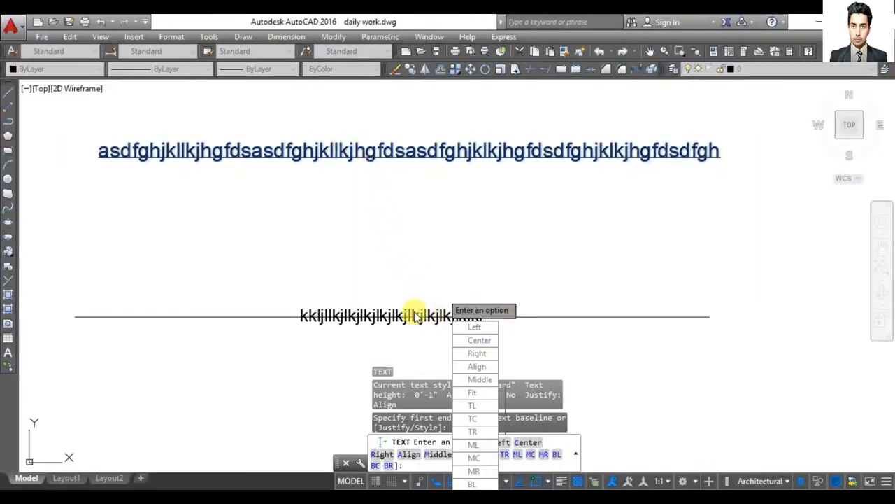
key(Escape)
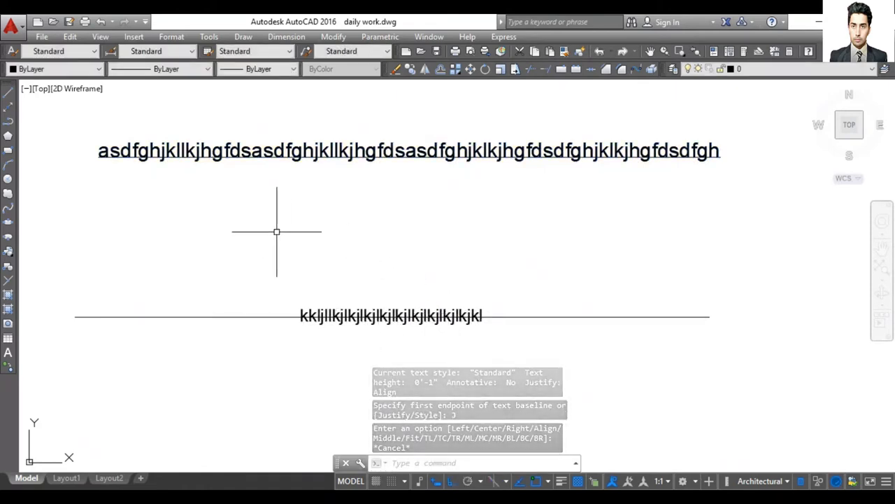
click(8, 96)
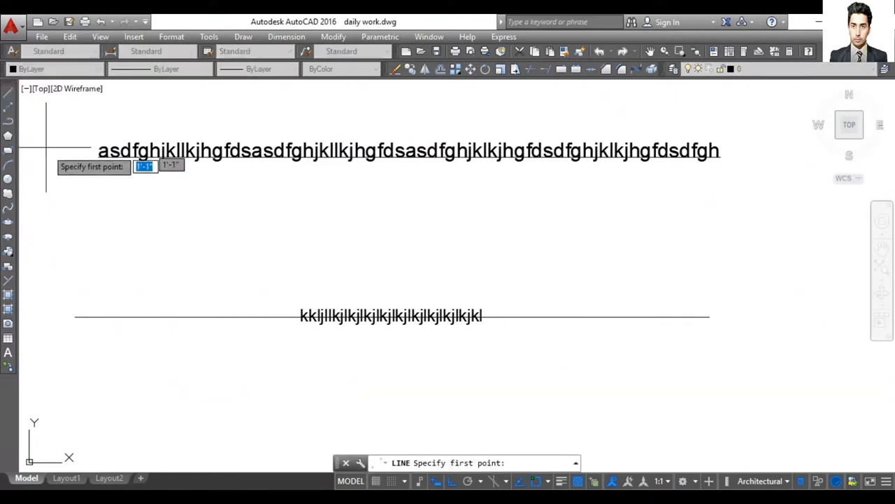
click(217, 243)
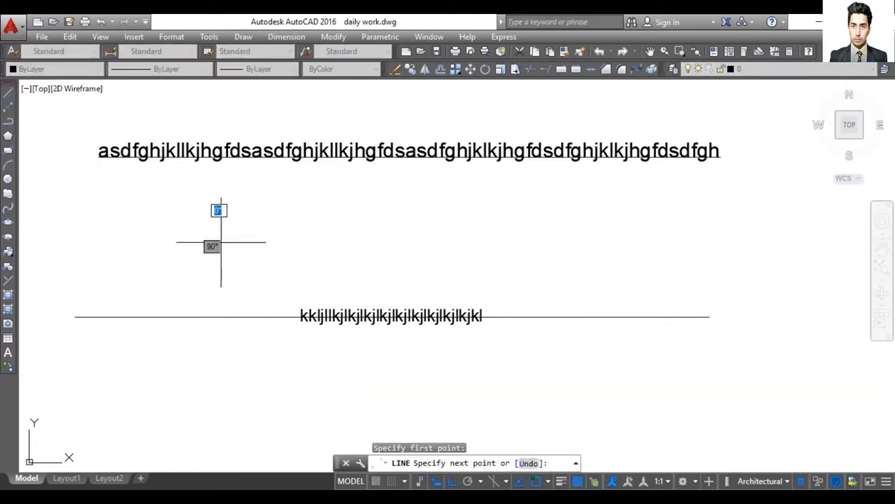
click(640, 245)
key(Return)
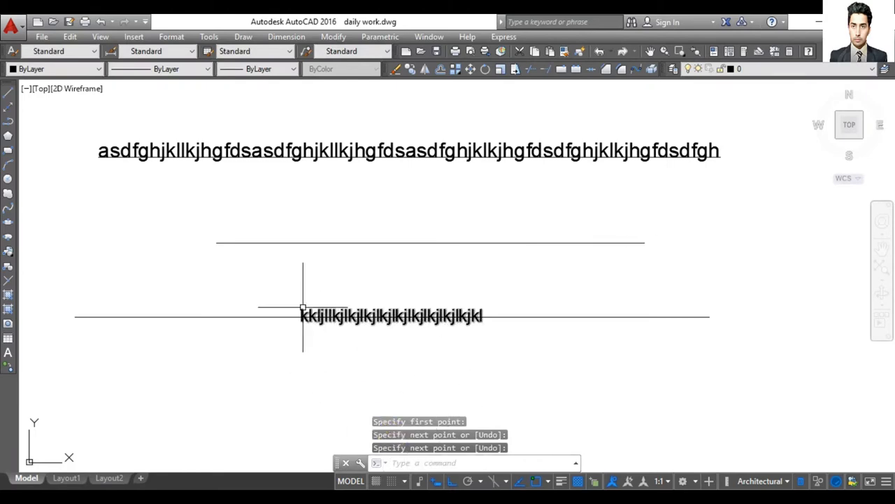
Start single-line text with Middle justification, placed at the midpoint of the newly drawn line.
text(dt)
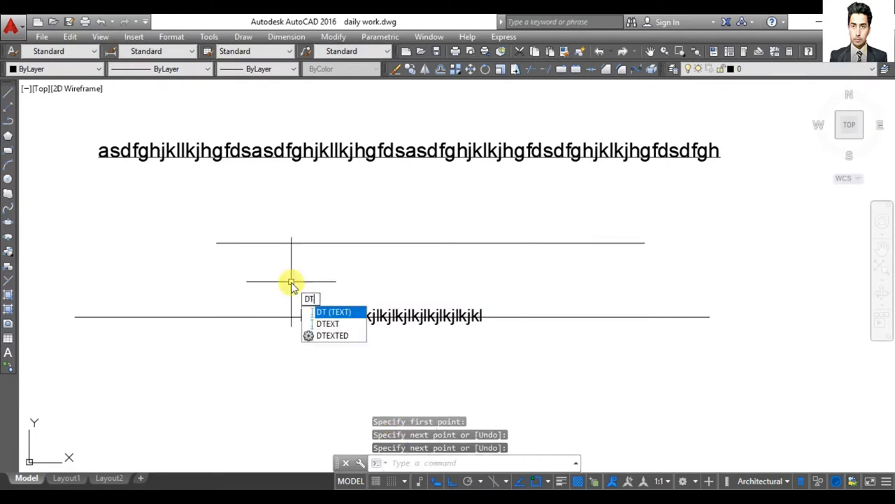
click(311, 311)
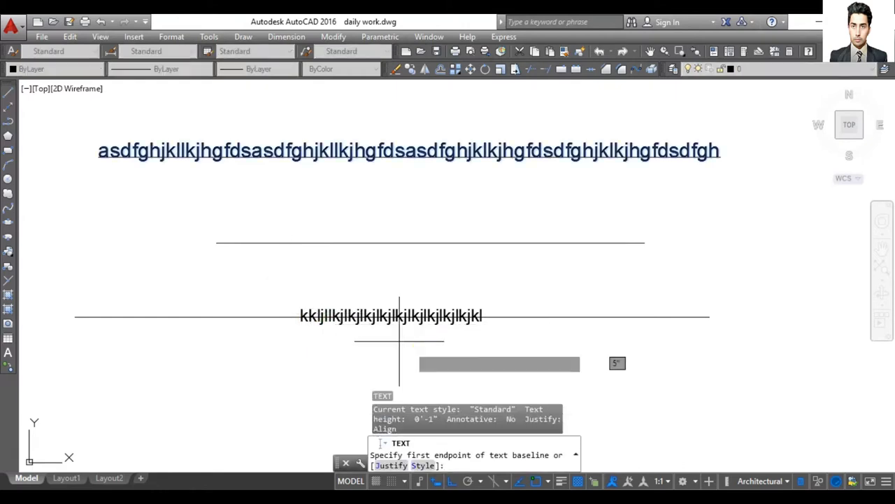
click(396, 465)
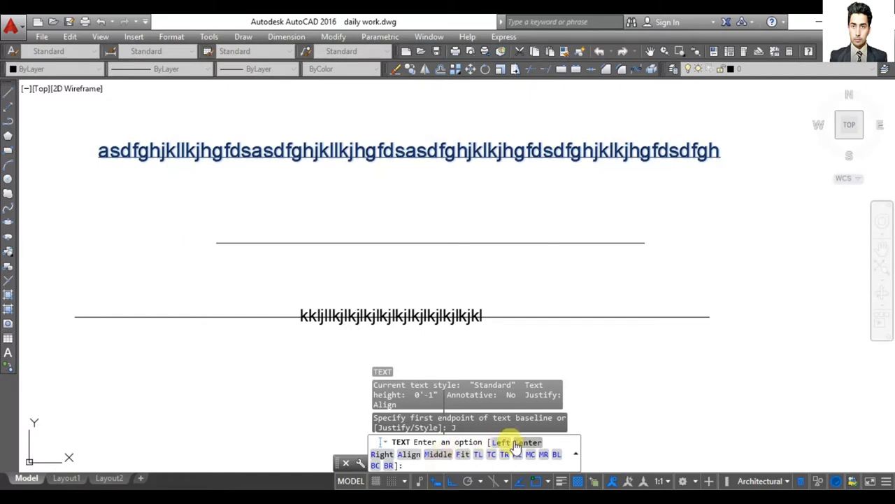
click(429, 455)
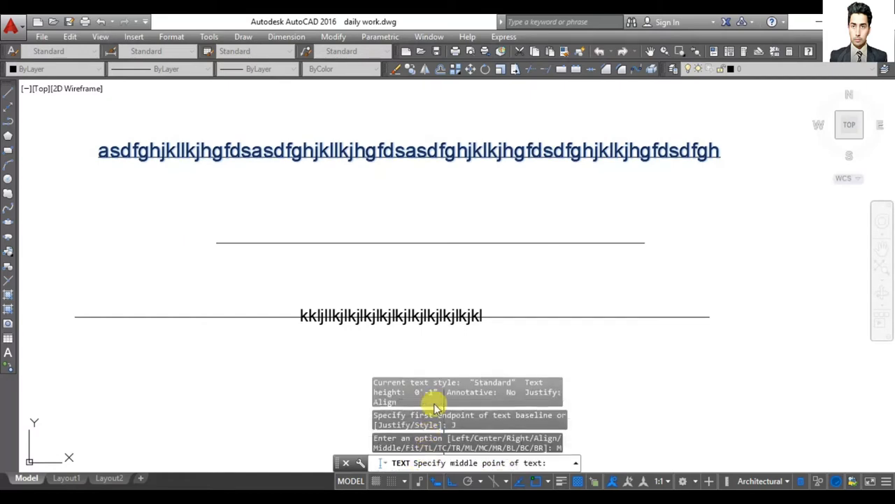
click(430, 242)
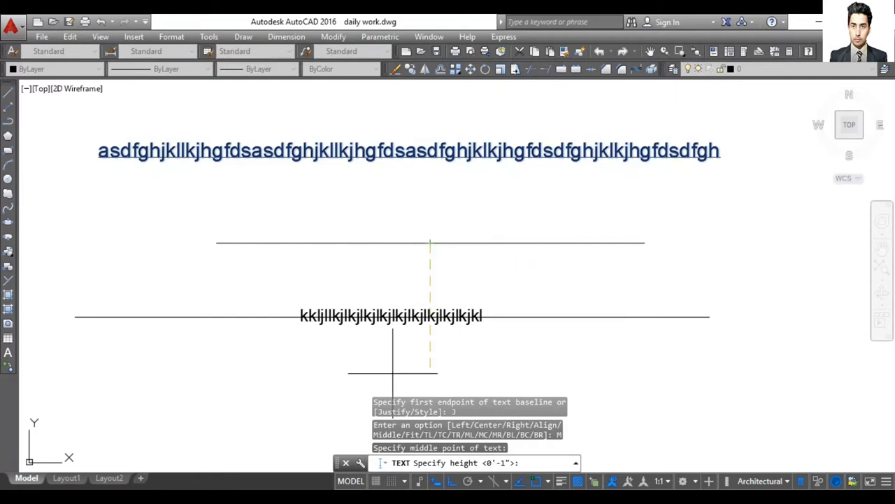
Check the object snap modes in the drafting settings, then close them without applying changes.
click(406, 481)
click(406, 464)
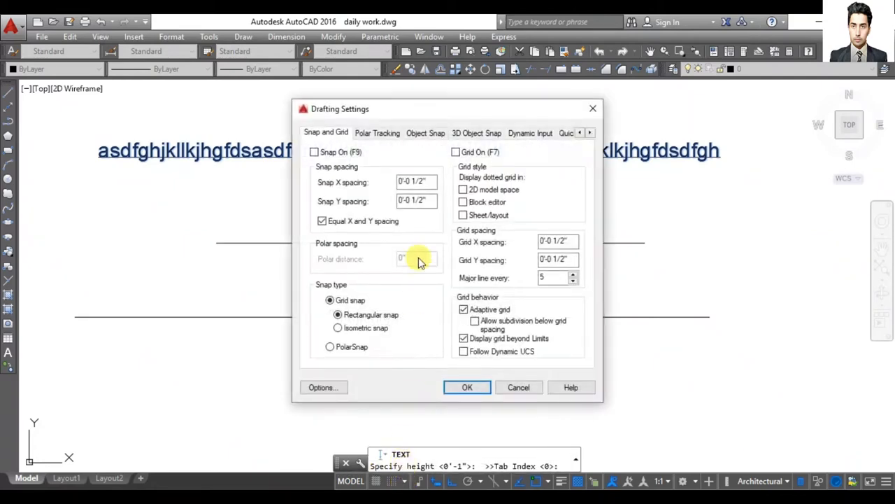
click(424, 132)
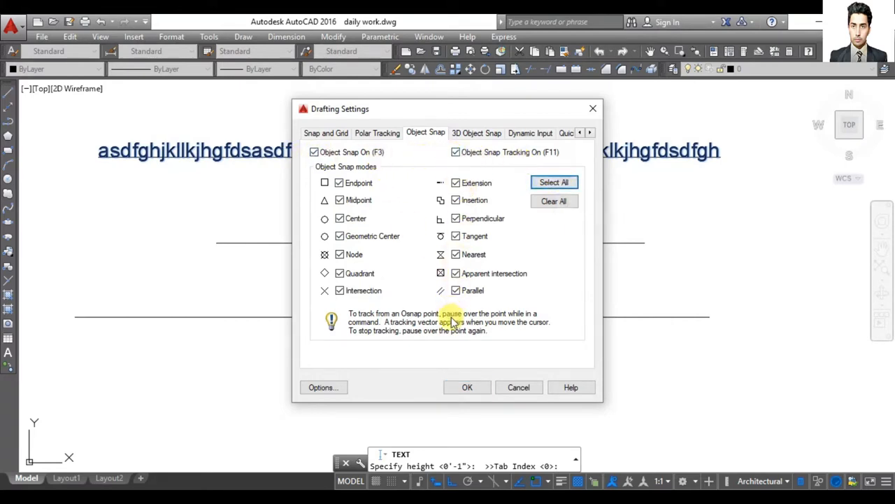
click(594, 110)
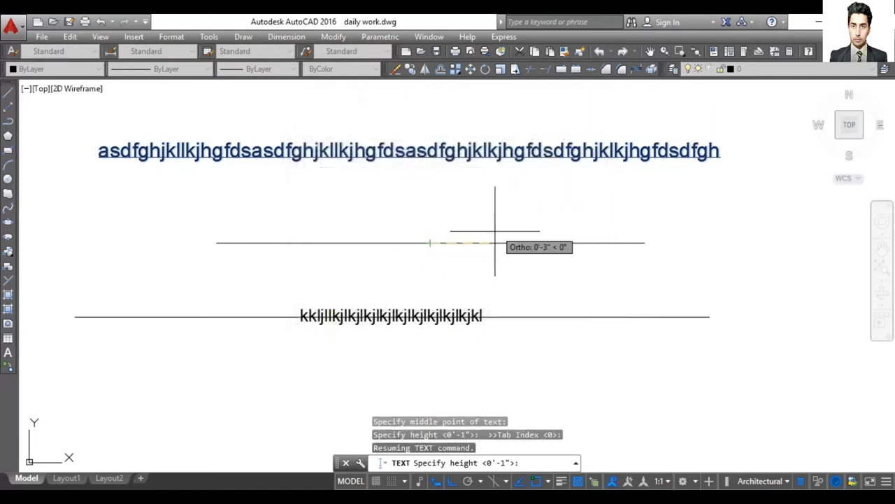
Accept the default text height and rotation and enter "fhdfhdffhdhdfhgcdthdtgnghdthvght" as the middle-justified text.
click(430, 243)
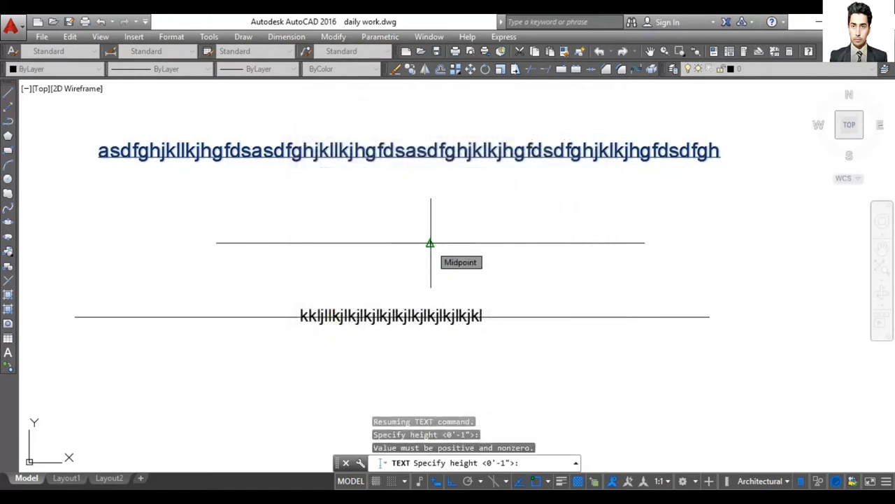
key(Return)
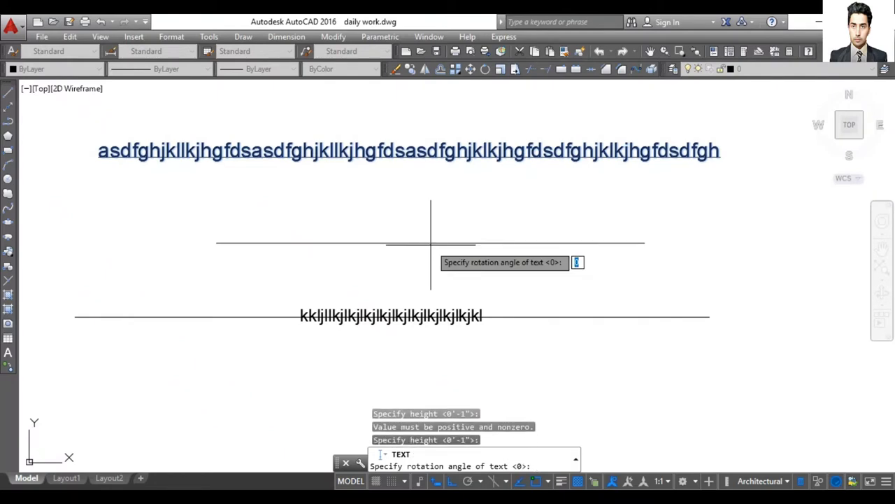
click(430, 242)
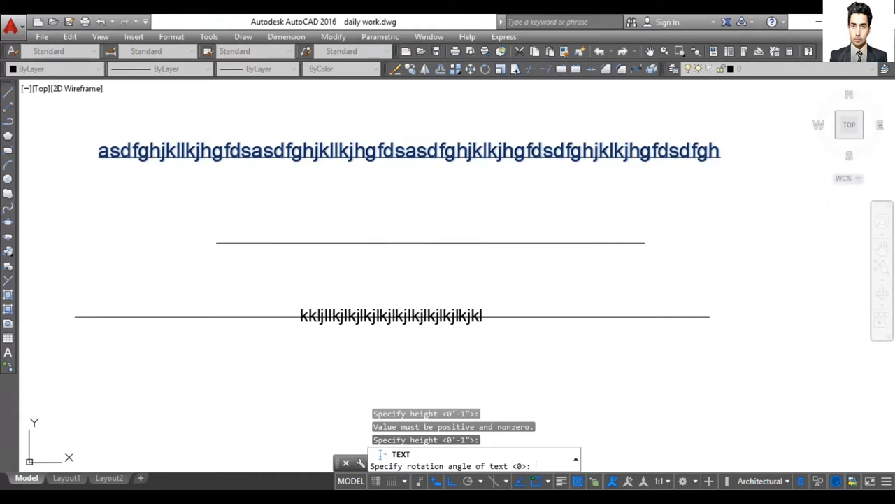
text(fhdf)
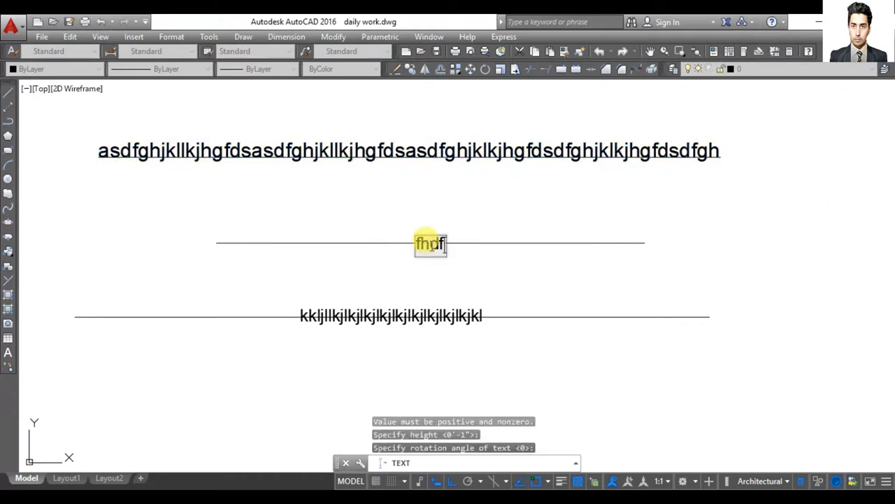
text(hdffhdhdfhgcdthdtgngh)
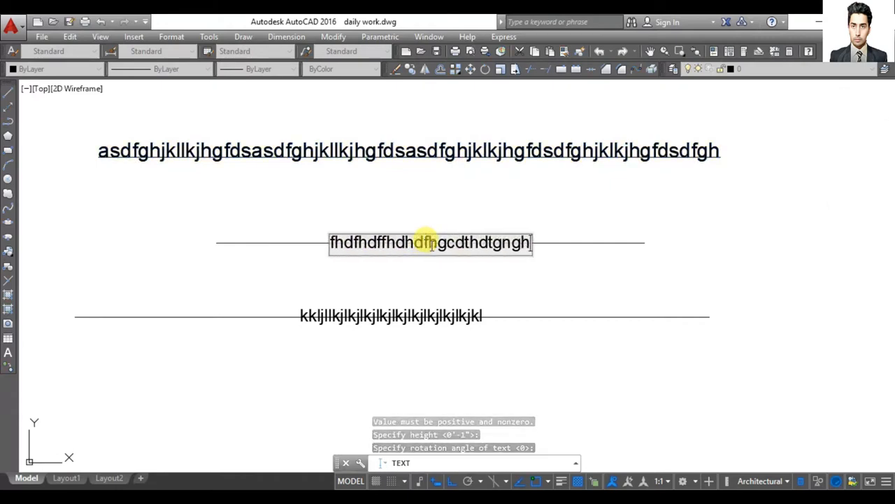
text(dthvght)
key(Return)
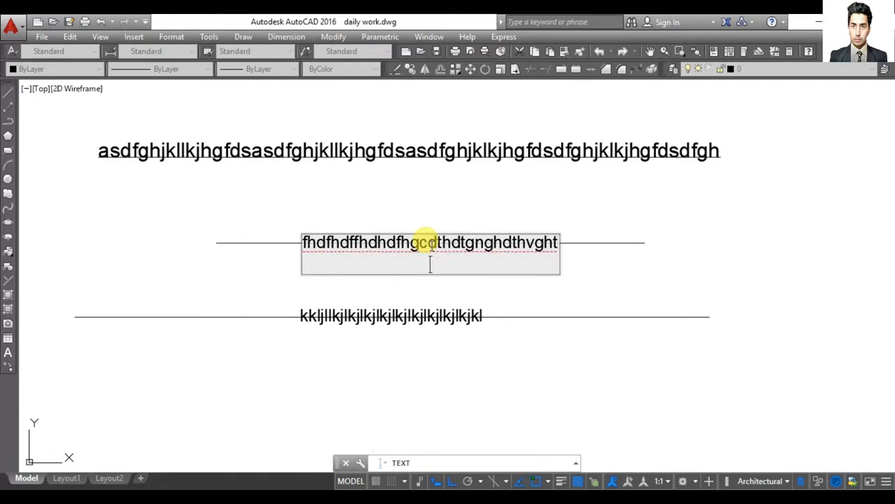
key(Return)
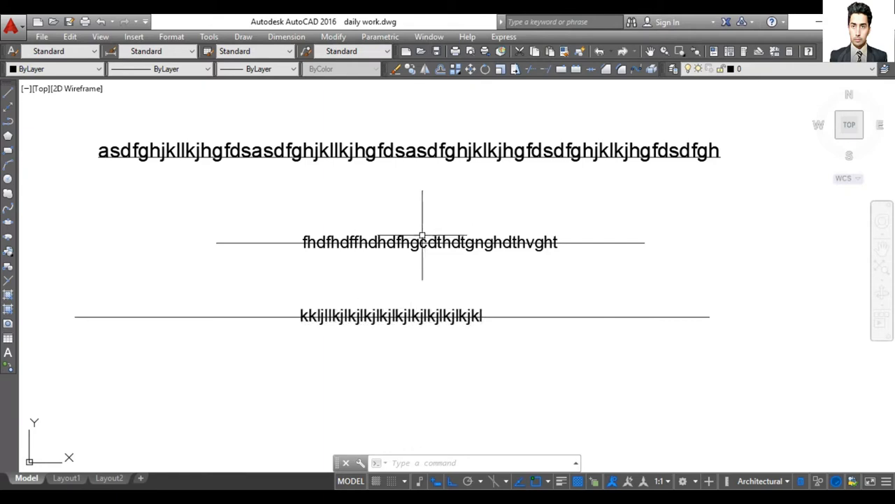
Delete the text on the lowest line and start Center-justified single-line text at that line's midpoint.
click(442, 316)
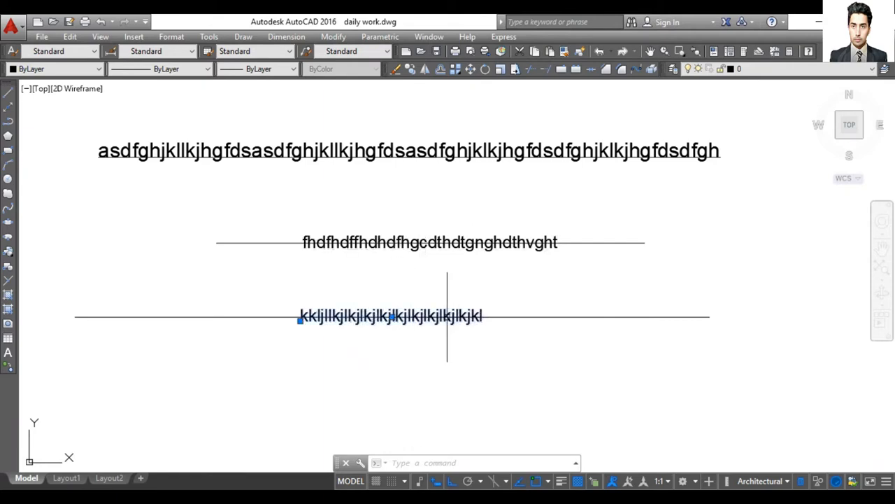
key(Delete)
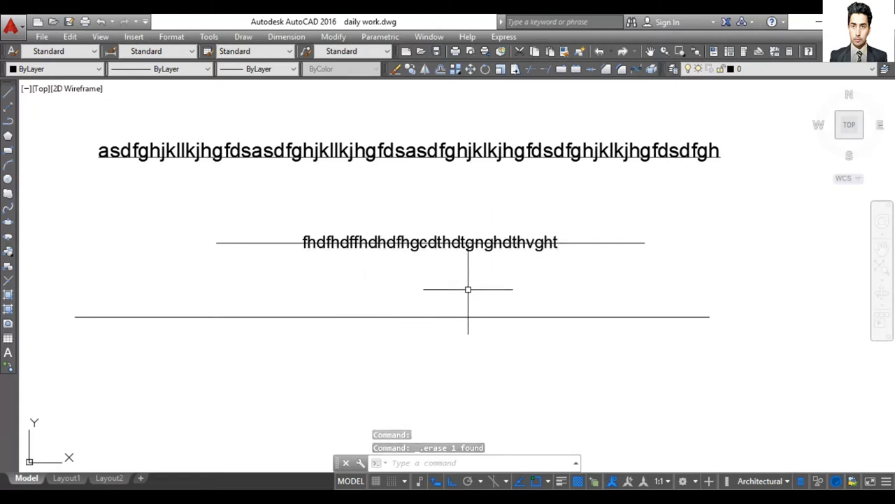
text(DT)
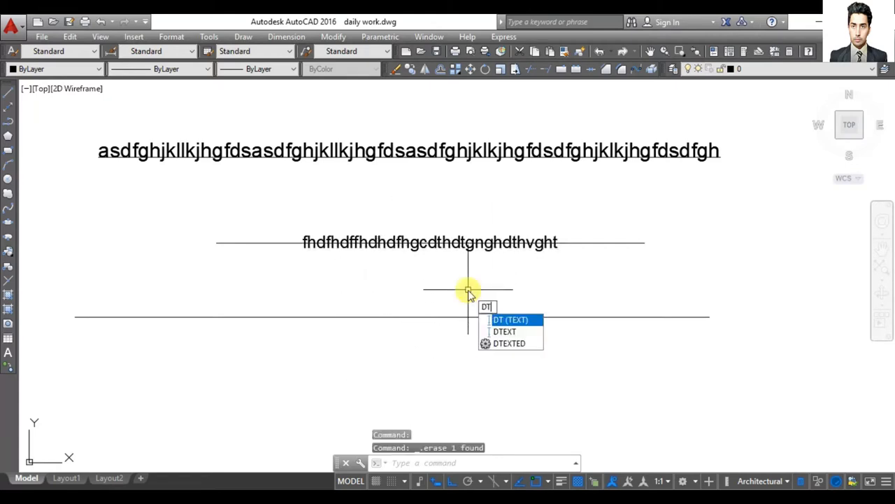
key(Return)
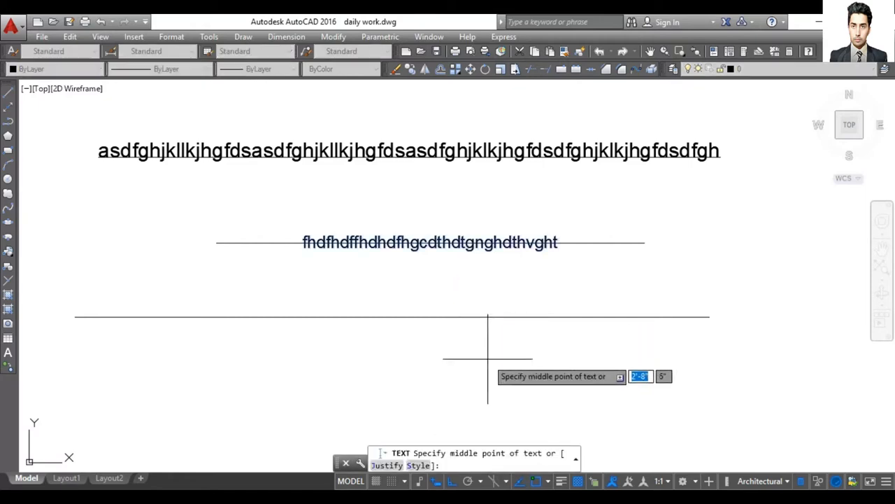
click(383, 465)
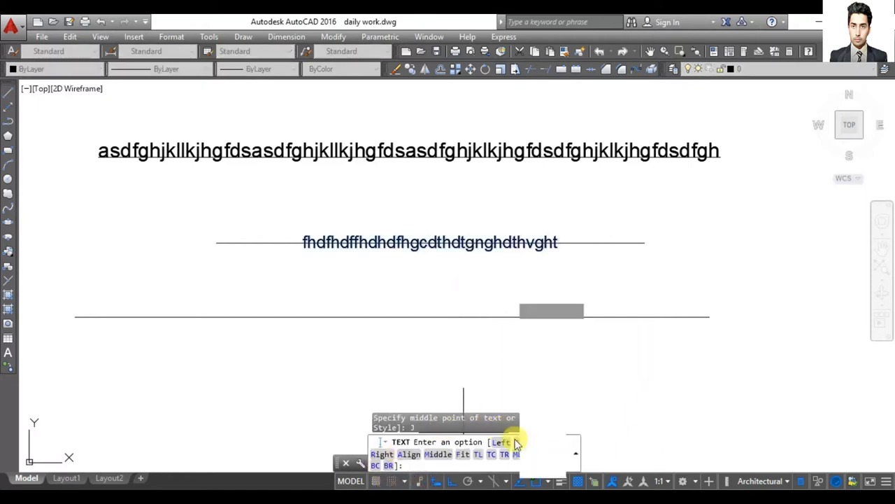
click(516, 439)
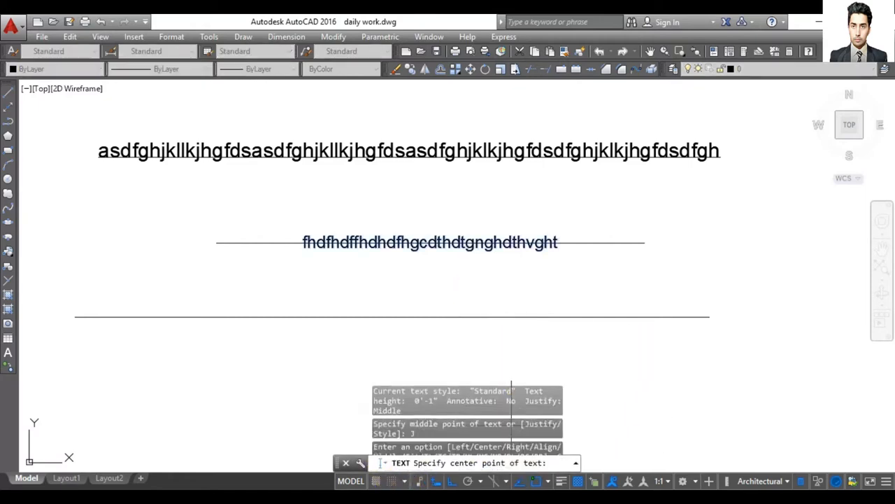
click(392, 318)
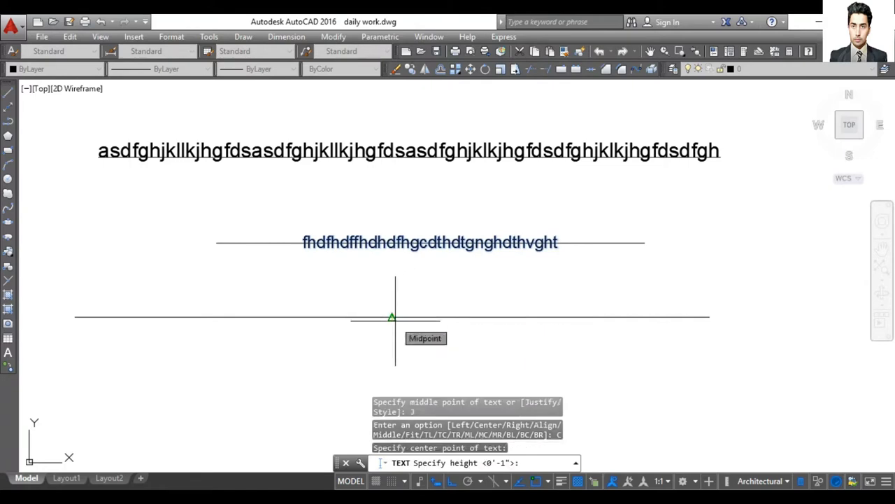
Set the text height to 0.5", keep the default rotation and enter "dfsdrfeswrferrytfgfhtfgh" on the lowest line.
text(0.)
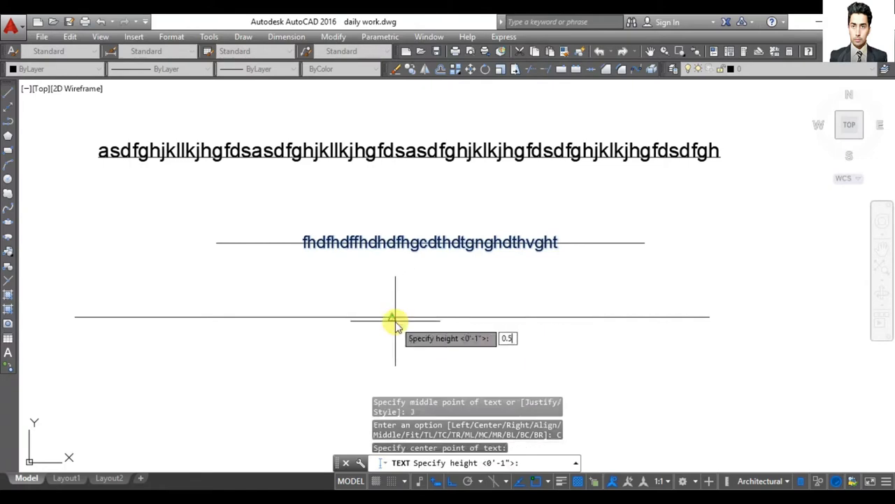
text(5")
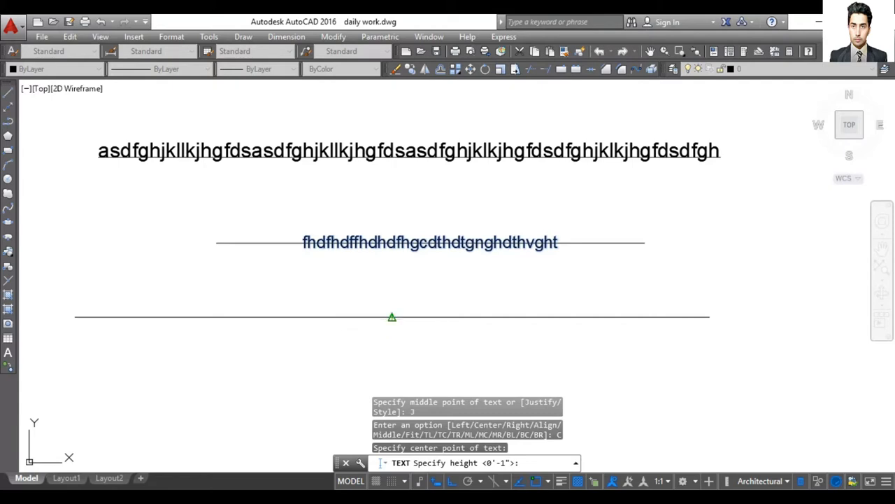
key(Return)
key(Return)
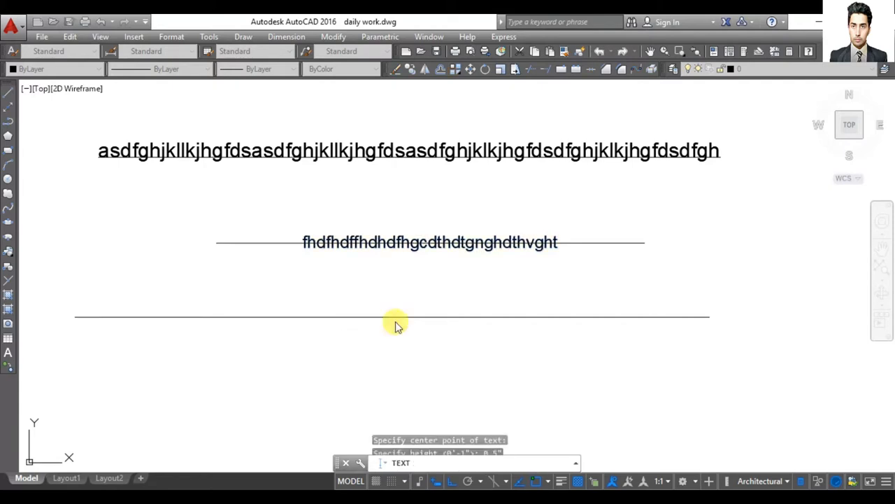
text(dfsdrfeswr)
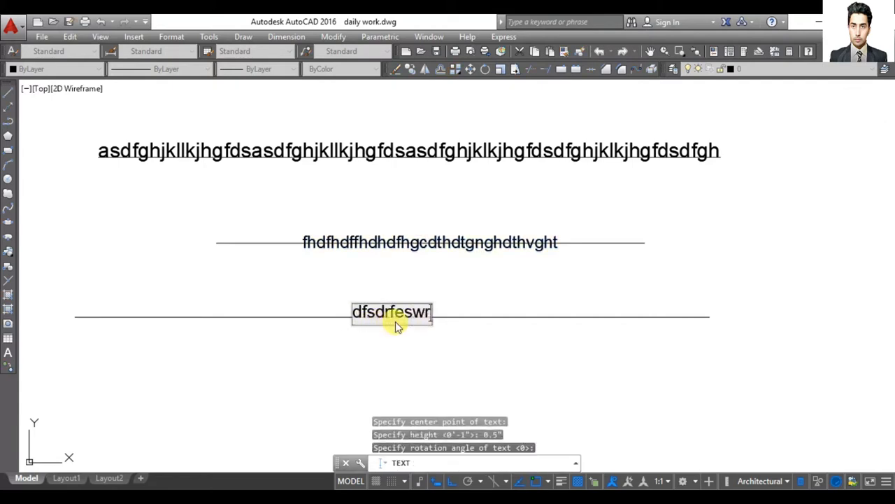
text(ferrytfgfhtfgh)
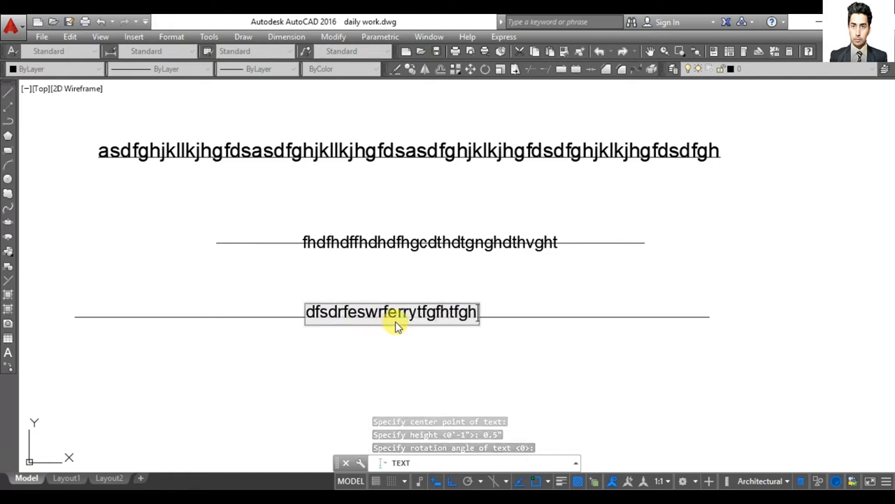
key(Return)
key(Return)
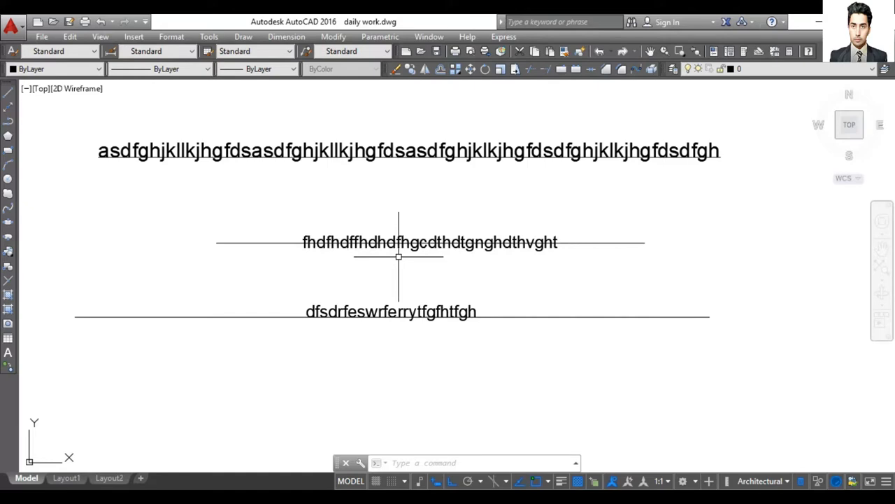
Start Left-justified single-line text at the left endpoint of the lowest line.
text(t)
key(Return)
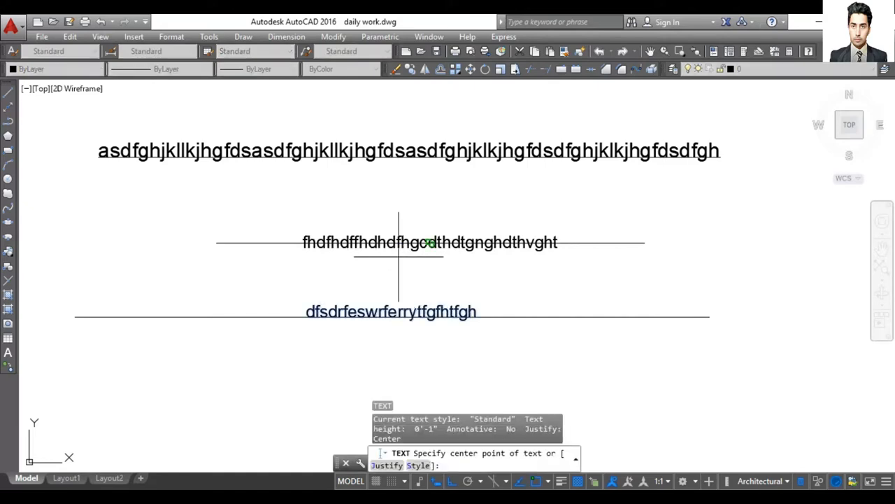
click(387, 465)
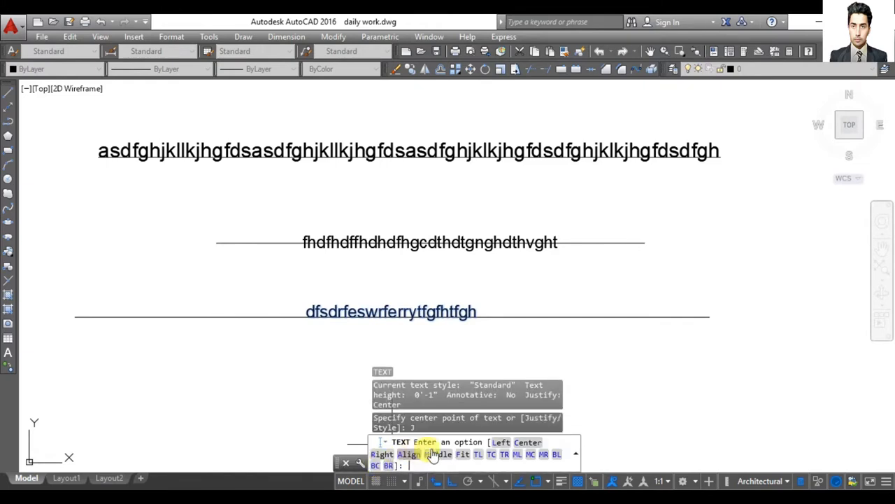
click(502, 444)
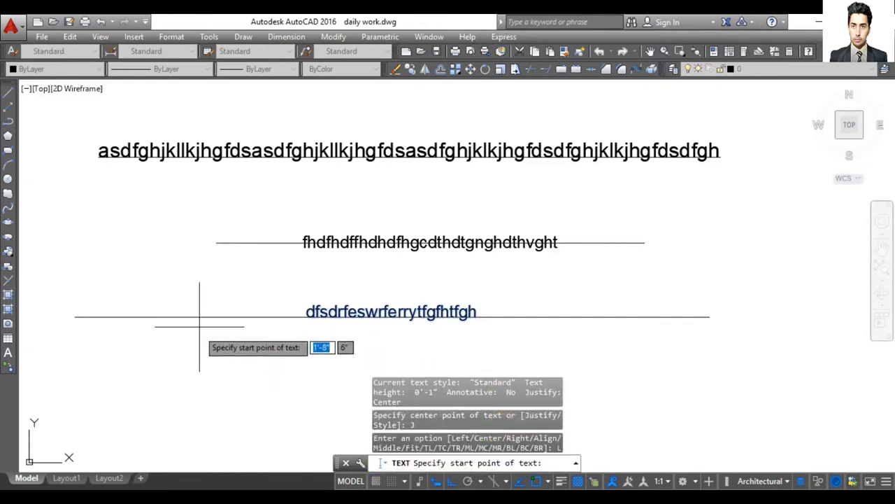
click(74, 317)
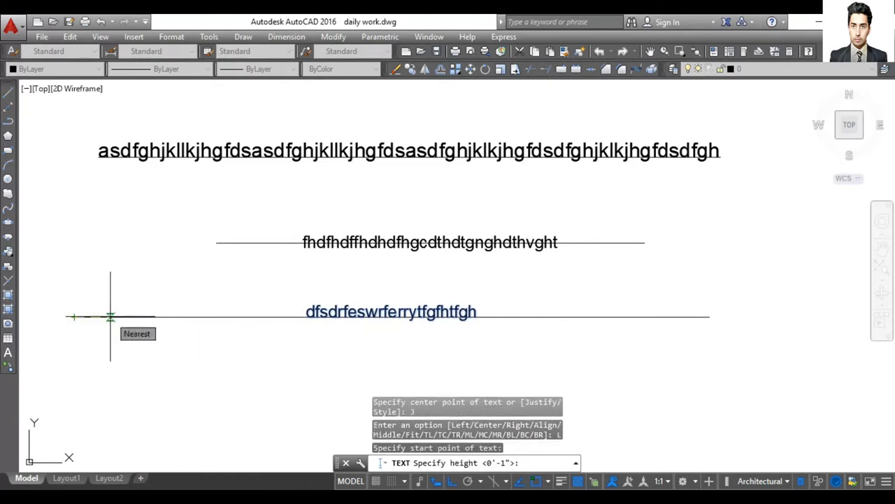
Accept the default text height and rotation and enter "ghdhdfhdhdfhdfhd" as the left-justified text on the lowest line.
click(110, 317)
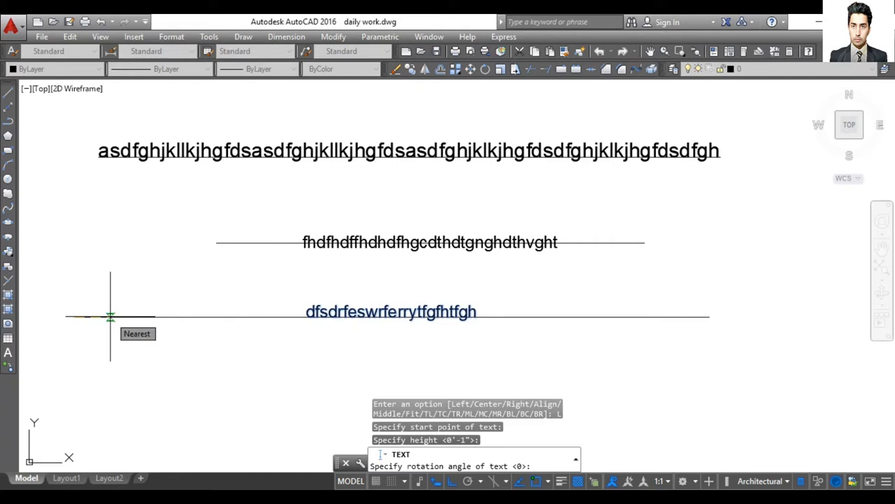
click(110, 317)
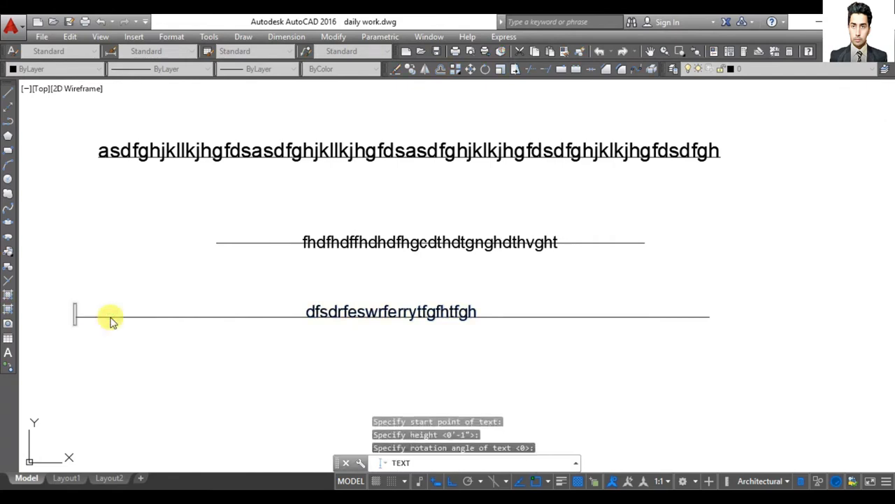
text(ghdhdfhdhd)
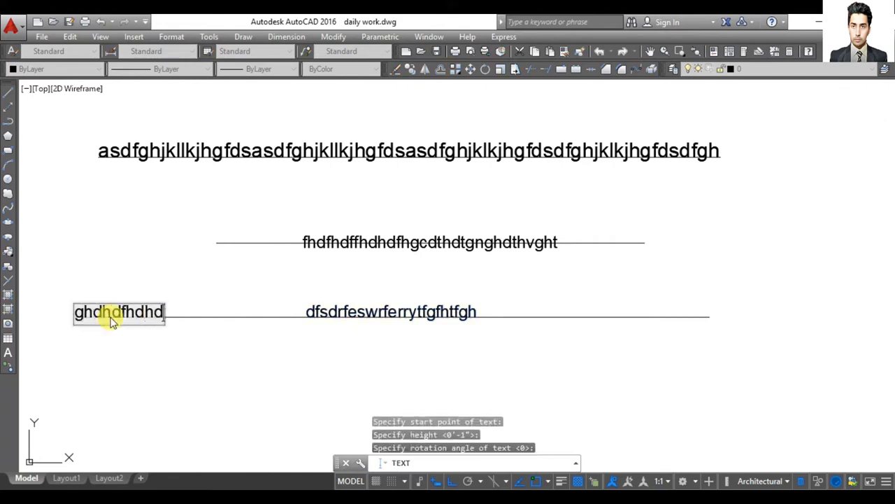
text(fhdfhd)
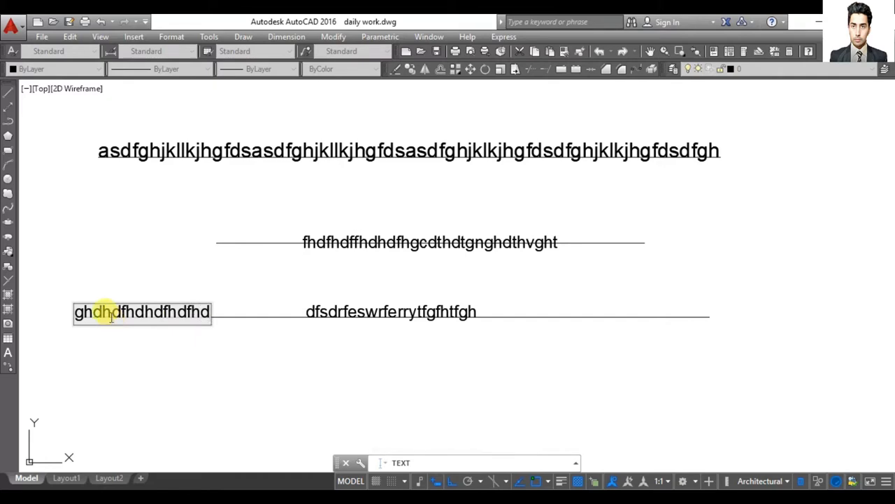
key(Return)
key(Return)
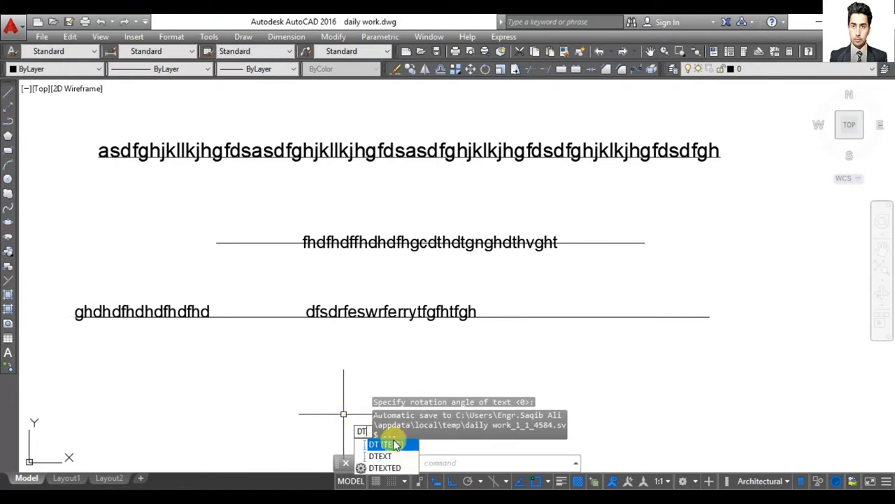
Start Right-justified single-line text at the right endpoint of the lowest line.
key(Return)
click(387, 466)
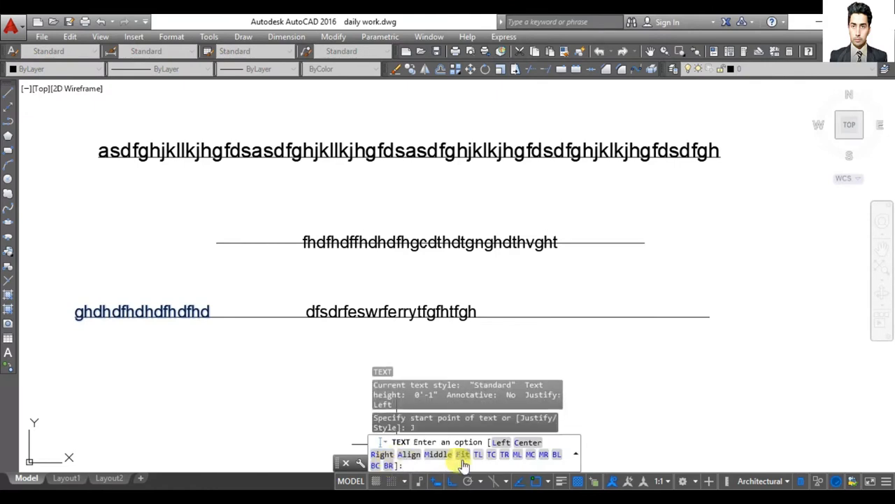
click(384, 455)
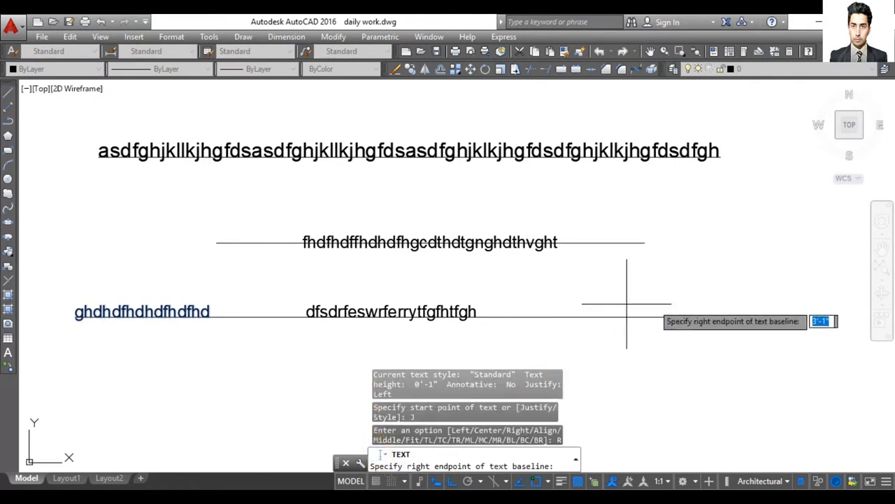
click(710, 317)
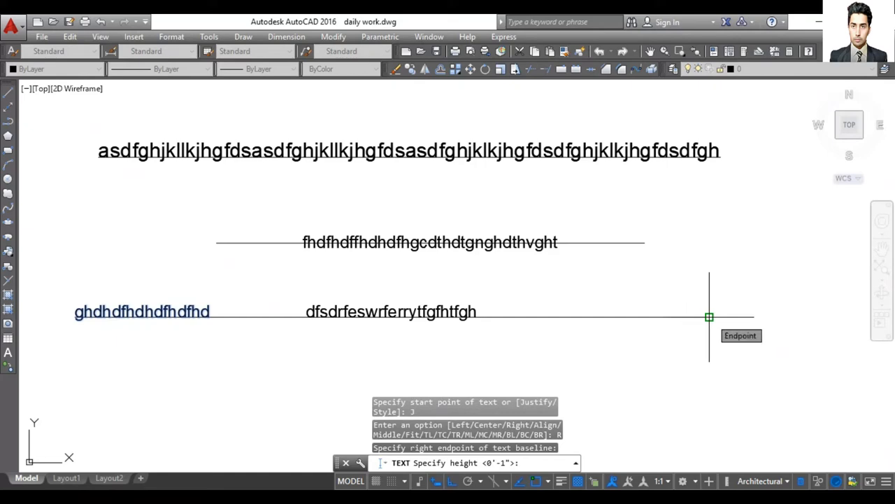
Keep the default height and rotation, try "vcbdfbfdhfbhthrgerfghjd" as the right-justified text, and cancel the entry.
key(Return)
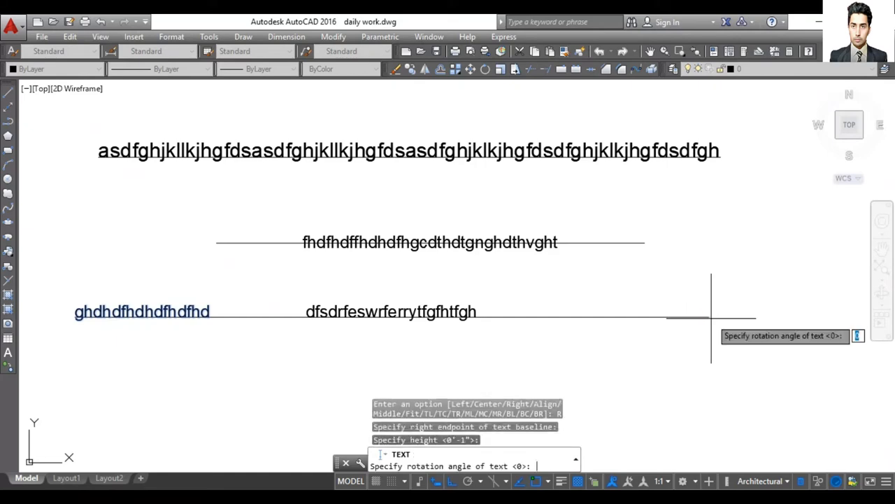
key(Return)
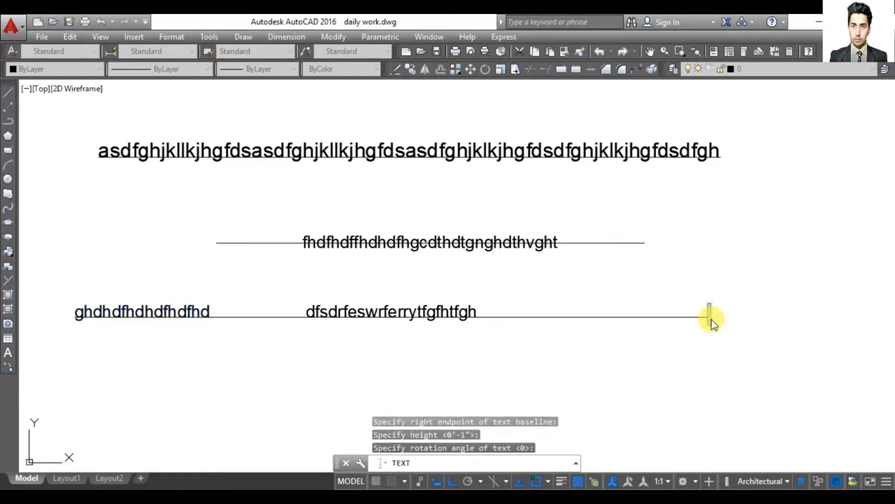
text(vcbdfbfd)
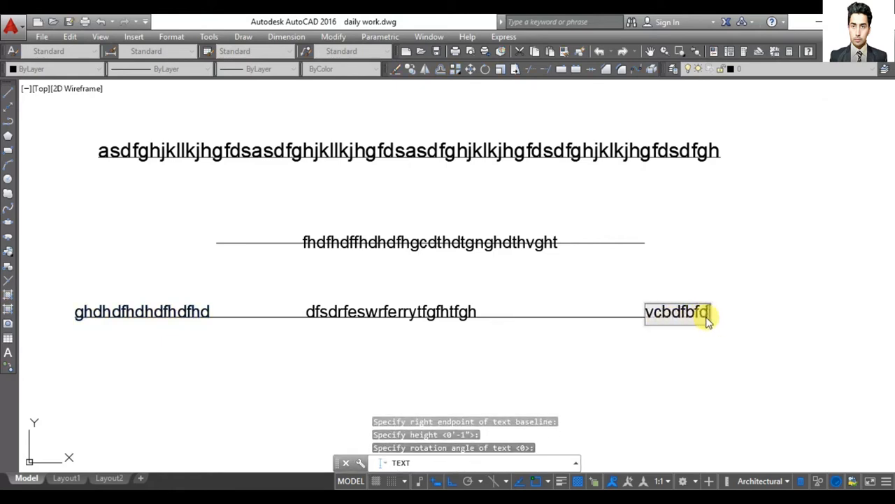
text(hfbhthrgerfghj)
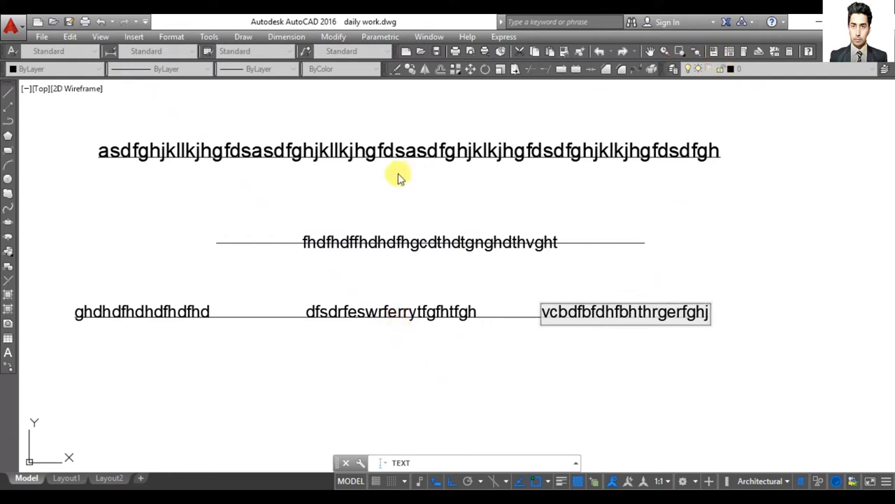
text(d)
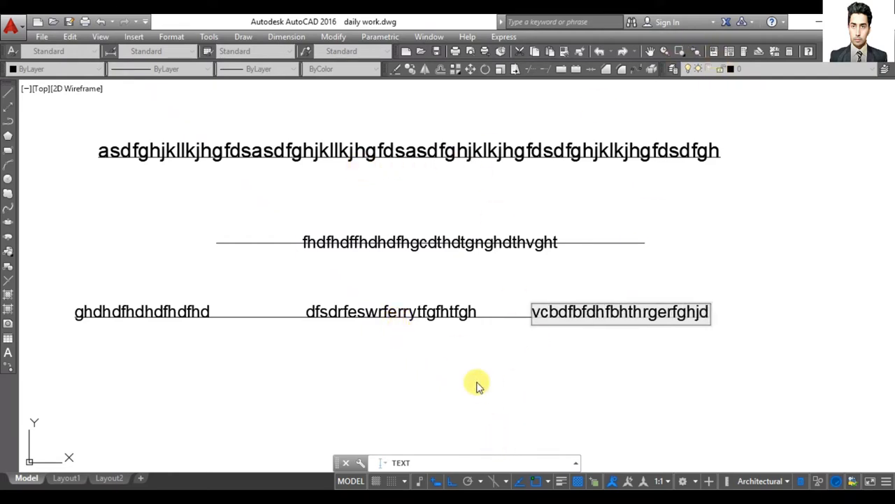
key(Escape)
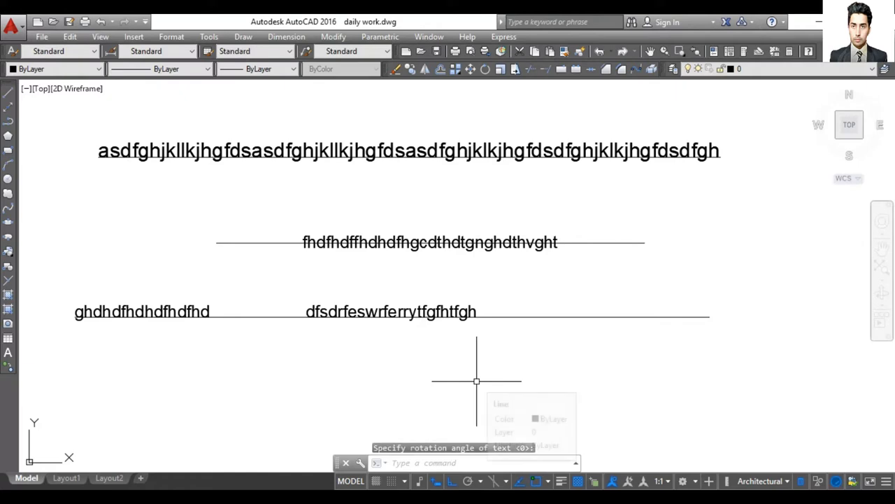
Review the remaining justification options of the single-line text command, such as Fit, TL, TC and TR, and cancel the command.
text(dt)
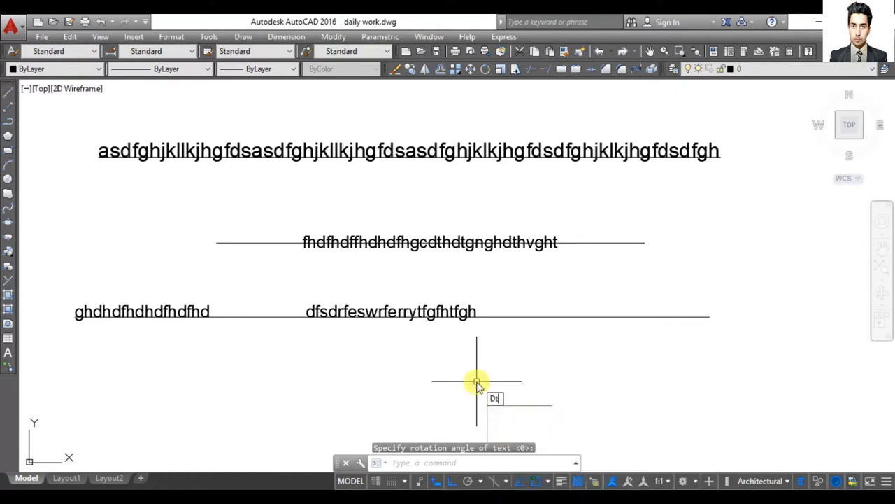
key(Return)
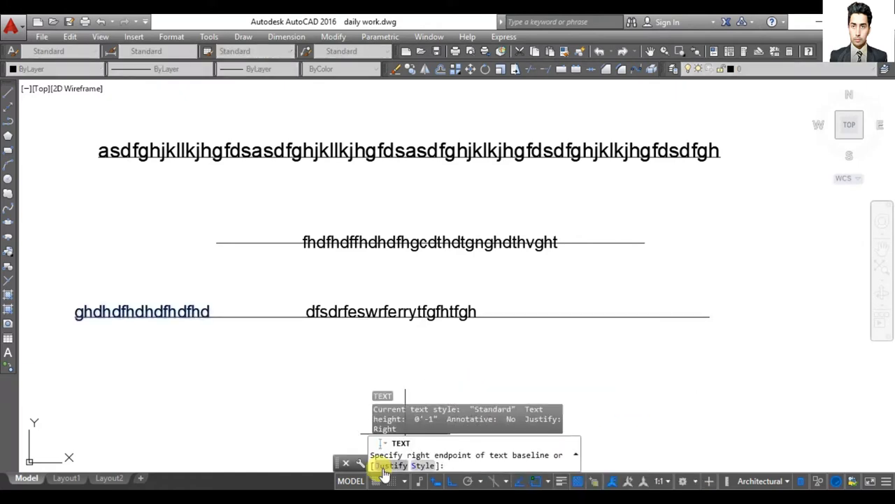
click(383, 465)
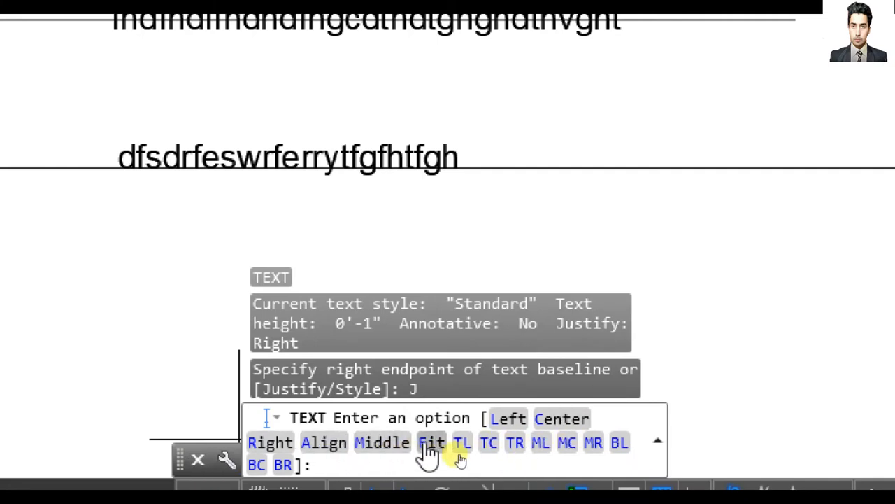
key(Down)
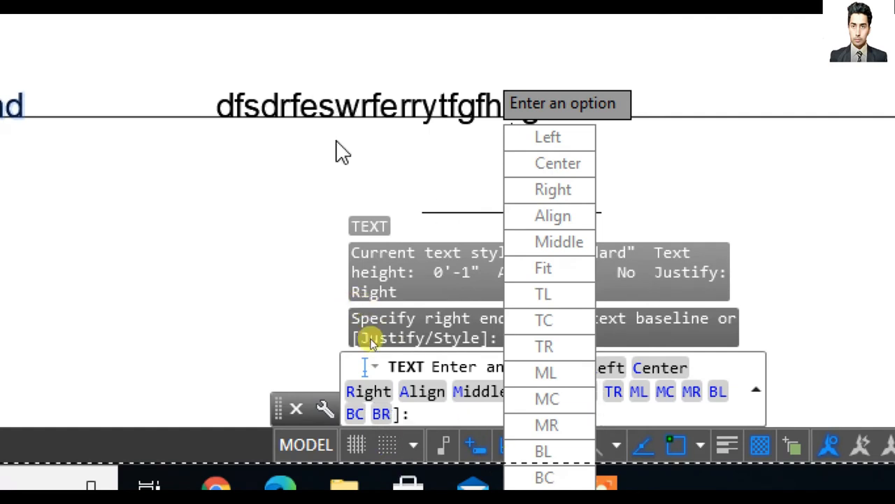
key(Escape)
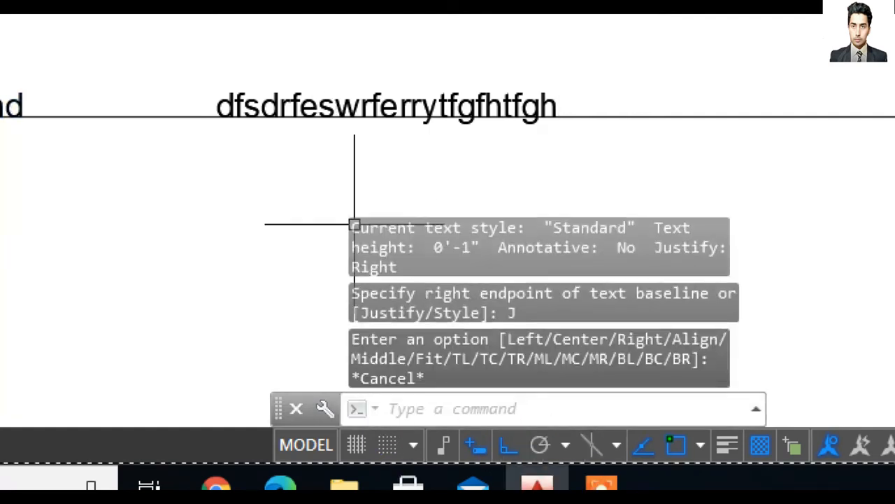
key(Escape)
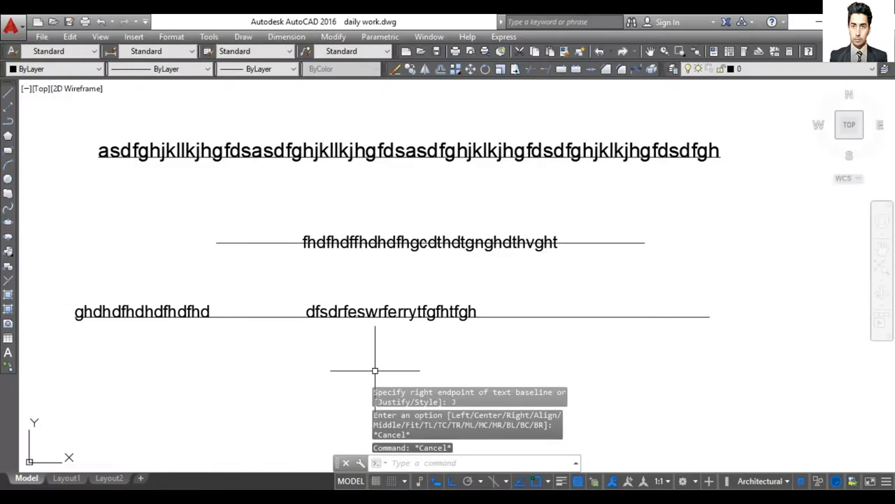
Erase all the sample lines and texts from the drawing.
click(692, 103)
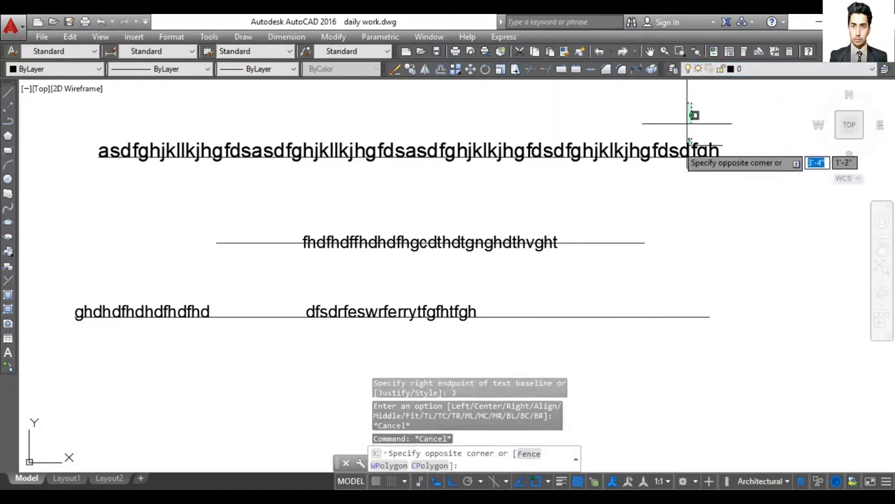
click(32, 401)
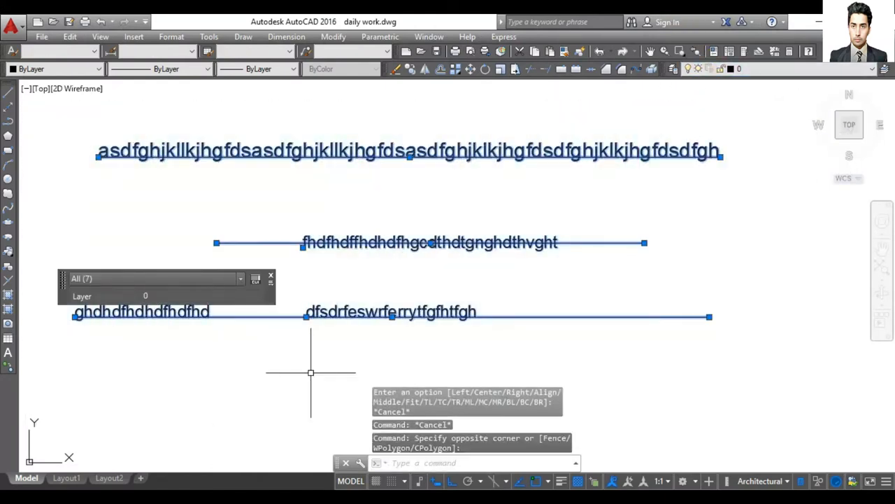
key(Delete)
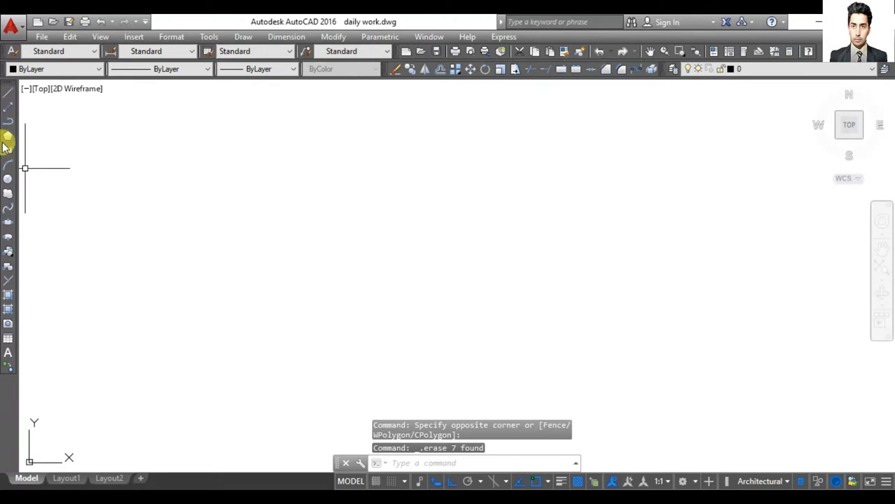
Draw a freehand-sized horizontal rectangle in the middle of the empty drawing area.
click(7, 151)
click(311, 180)
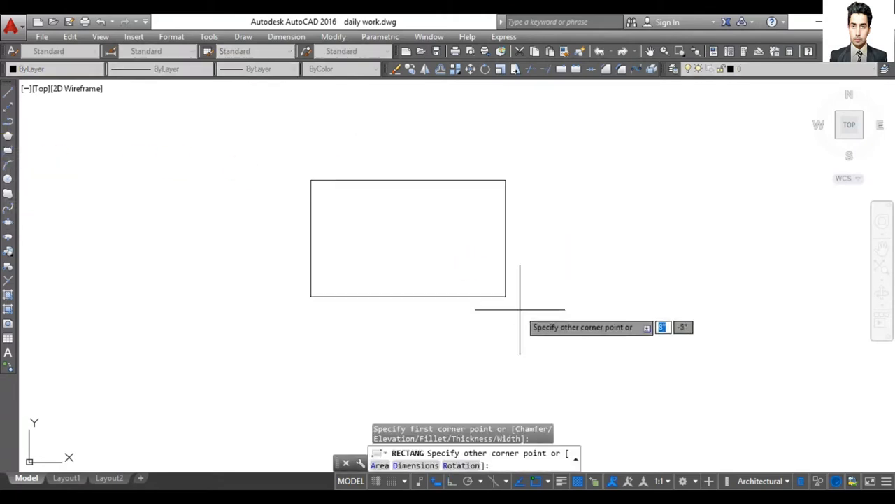
click(550, 310)
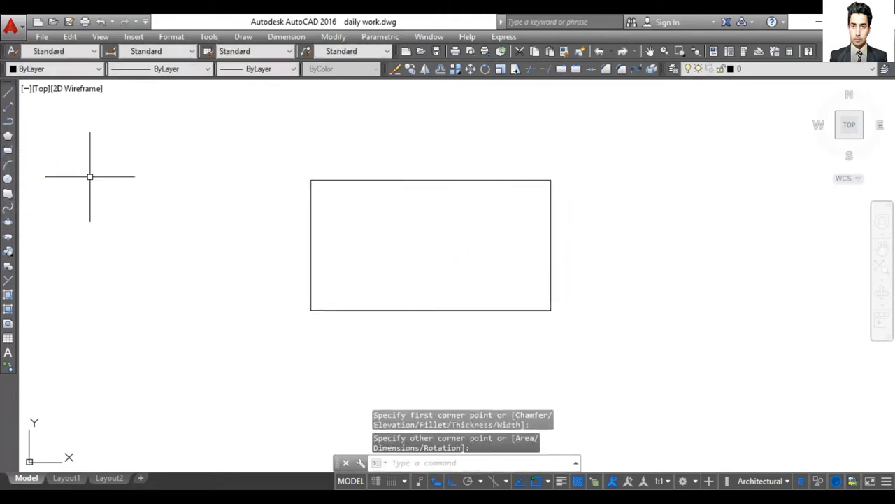
Draw connected lines from the rectangle's top-edge midpoint to the midpoints of its bottom, left and right edges.
click(8, 92)
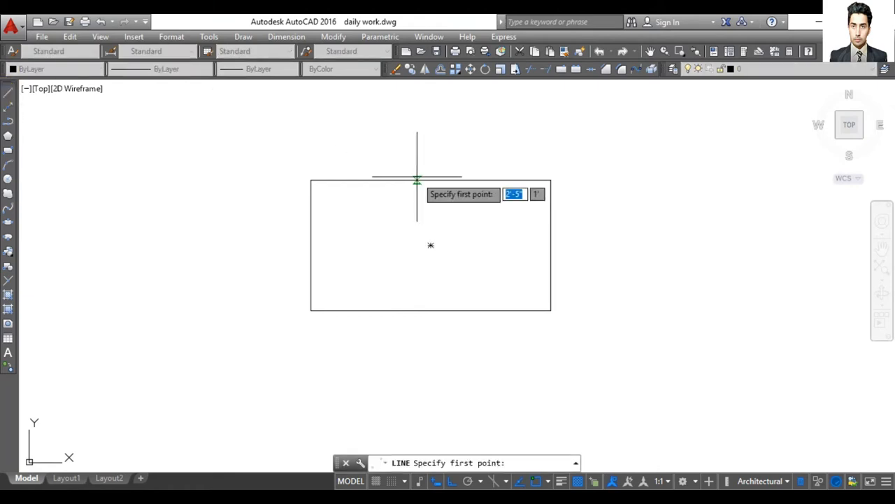
click(431, 180)
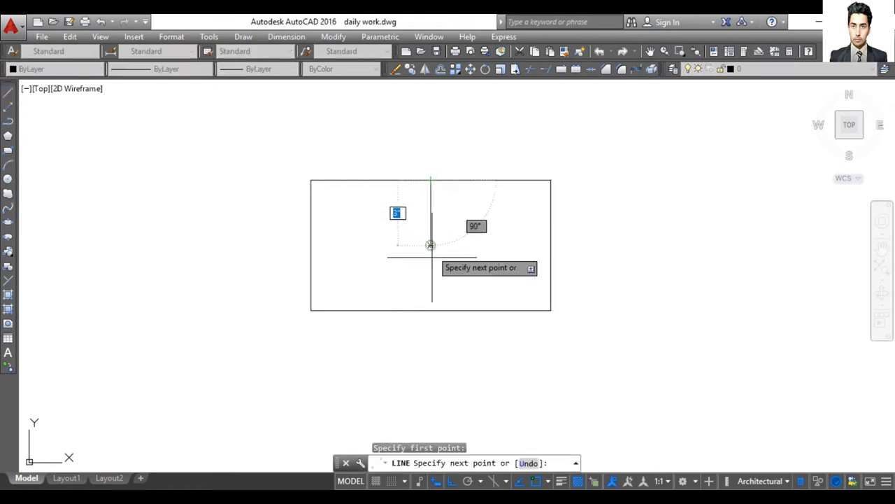
click(430, 310)
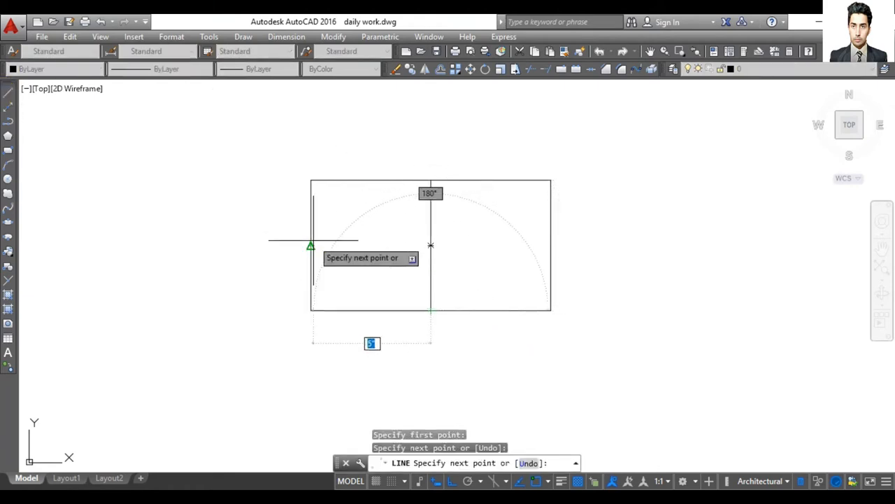
click(311, 245)
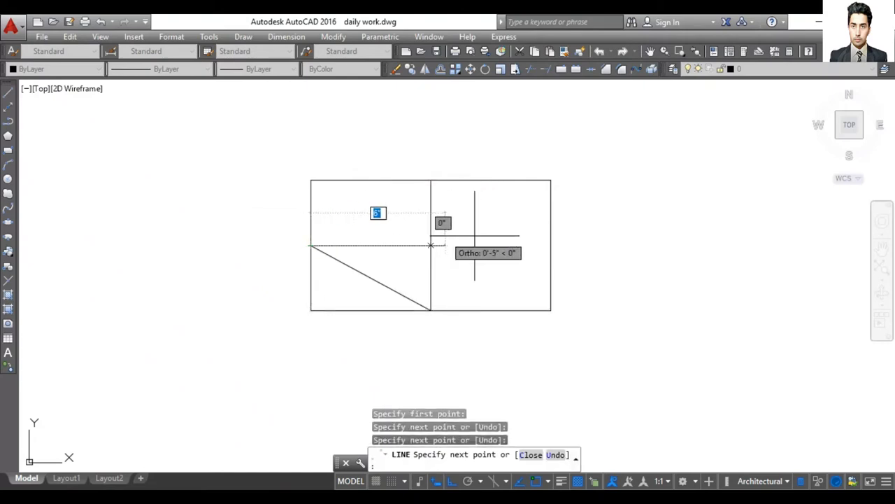
click(551, 245)
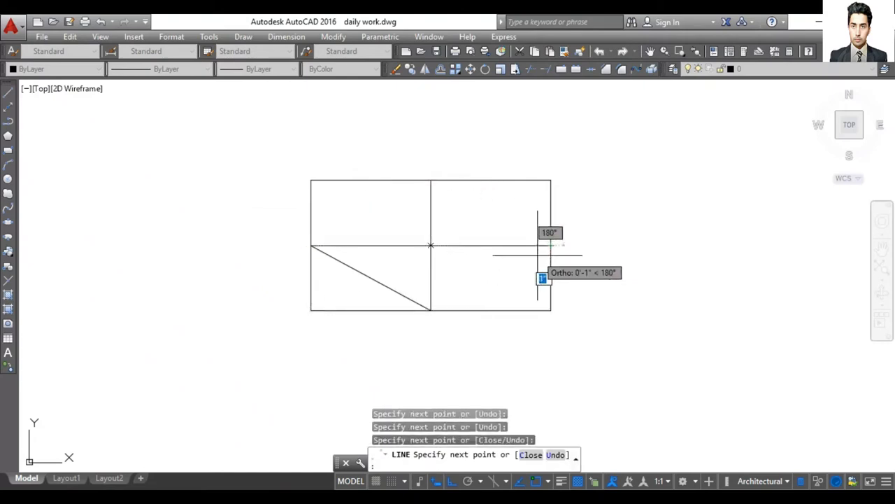
key(Return)
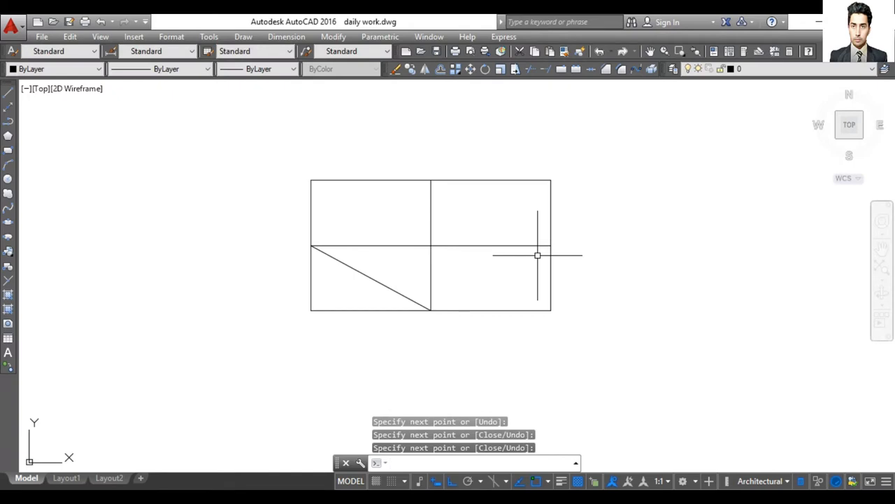
Erase the diagonal line in the rectangle's lower-left quarter.
click(378, 281)
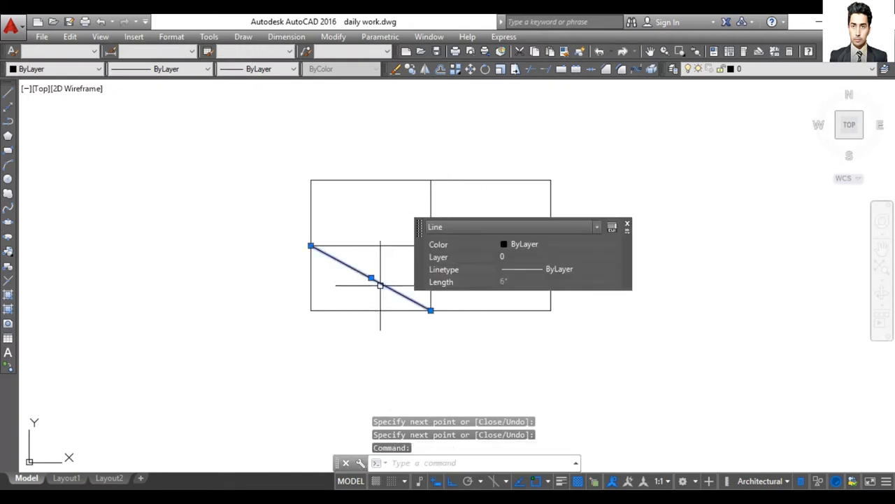
key(Delete)
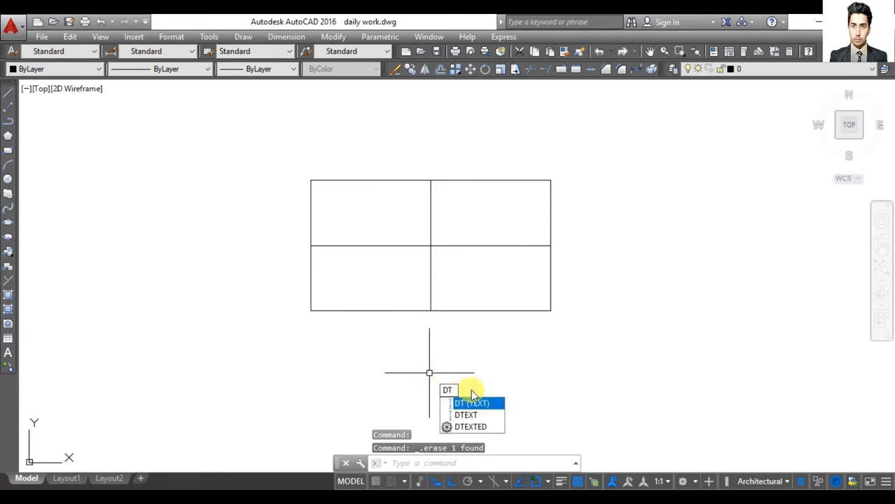
Place single-line text "rfgrdgrgfd" with TL justification at the rectangle's top-left corner, keeping the 1" height and 0 rotation.
key(Return)
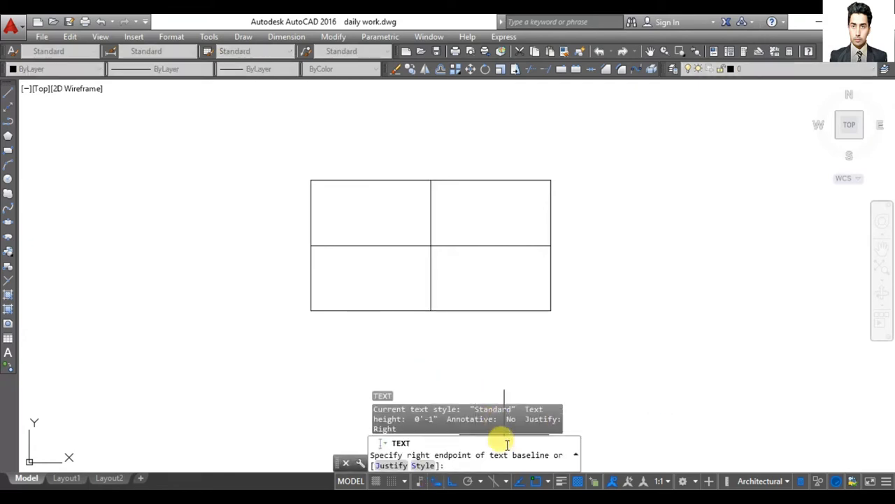
click(392, 465)
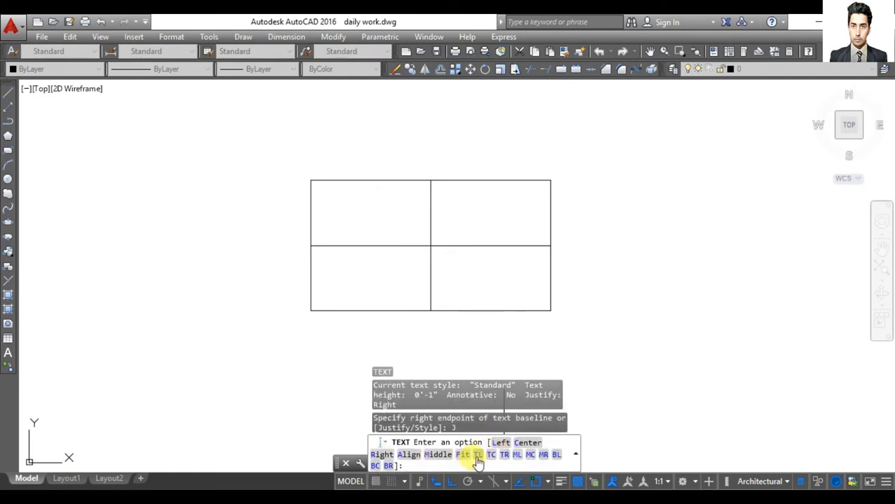
click(477, 455)
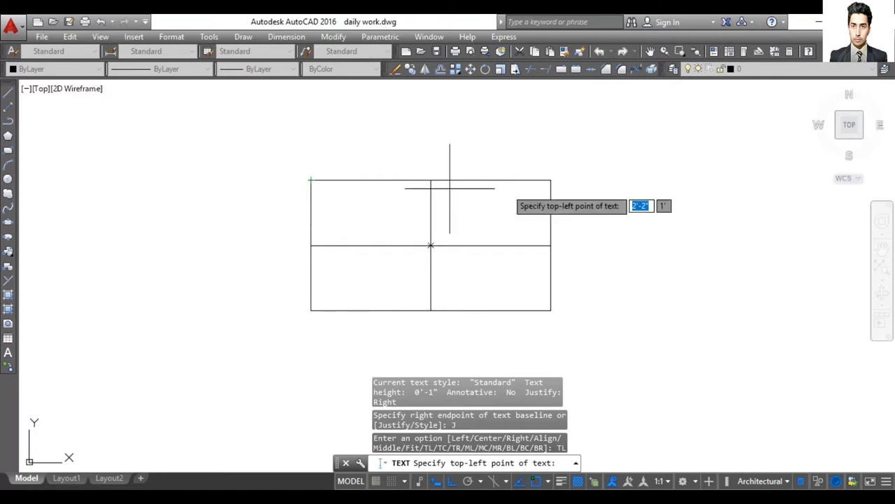
click(310, 180)
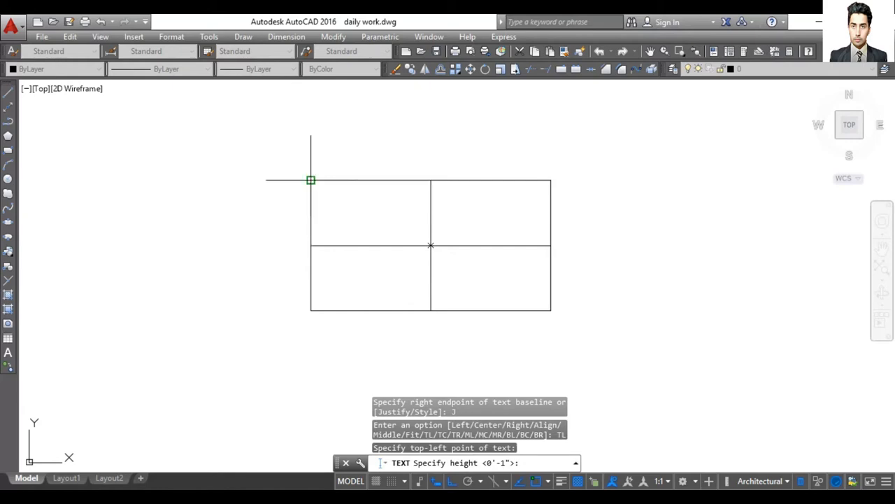
key(Return)
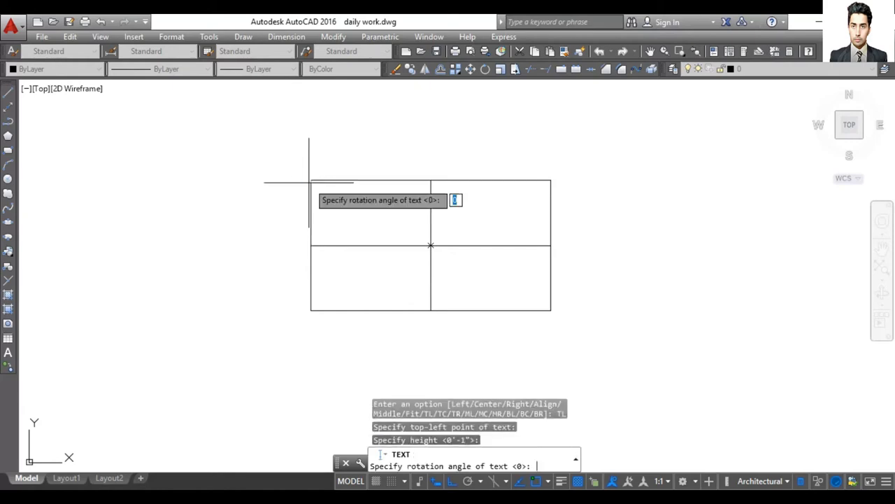
key(Return)
text(dfgrdgrg)
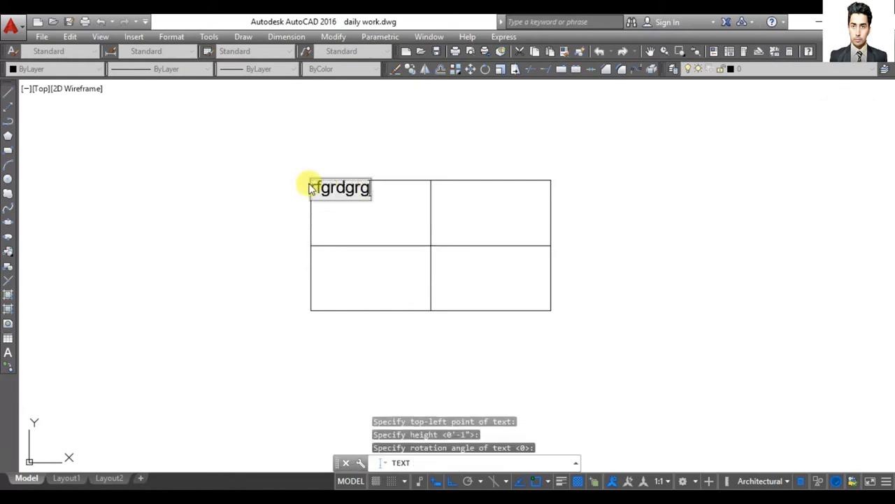
text(fd)
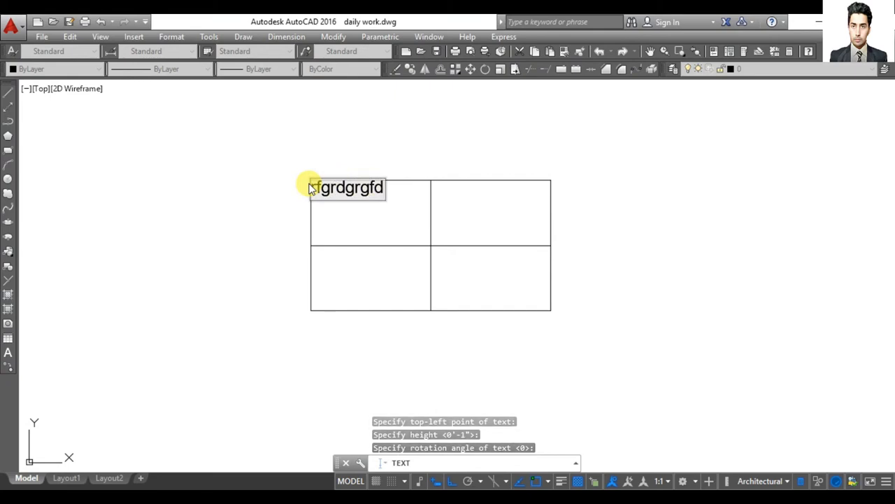
key(Return)
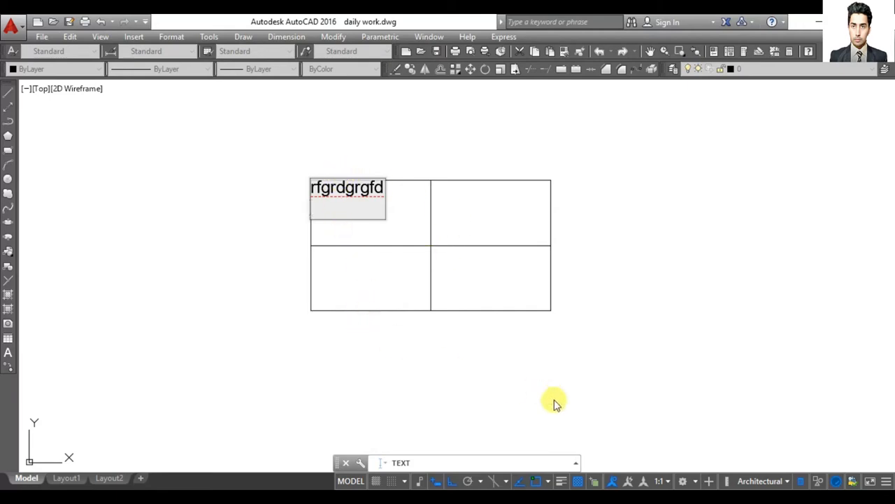
key(Return)
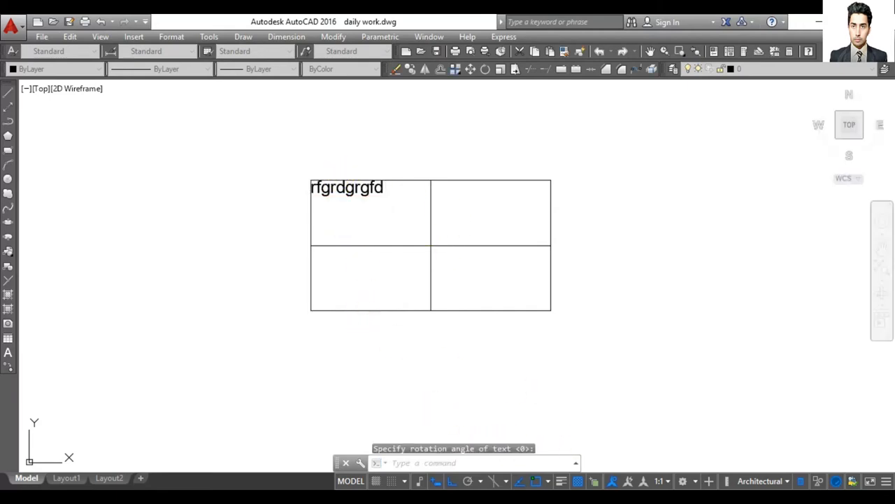
Place single-line text "hfthtyhdjtfvbnjytresx" with MC justification at the rectangle's centre, keeping the 1" height and 0 rotation.
text(dt)
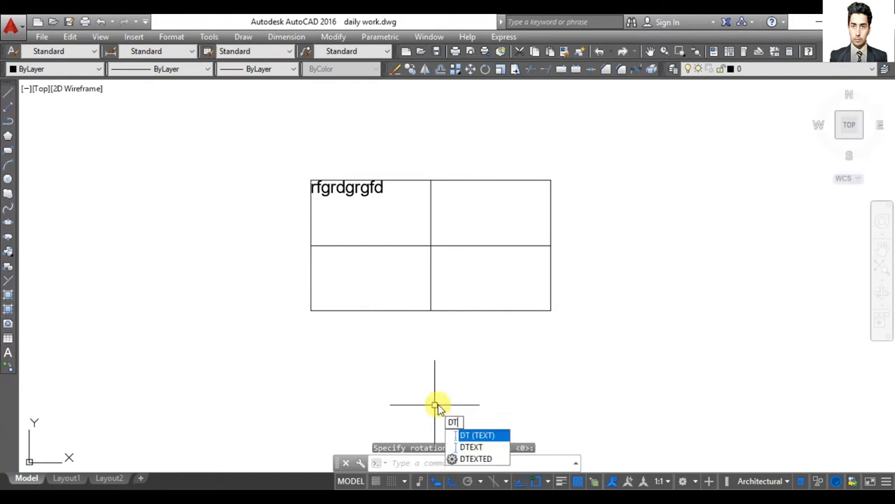
click(481, 434)
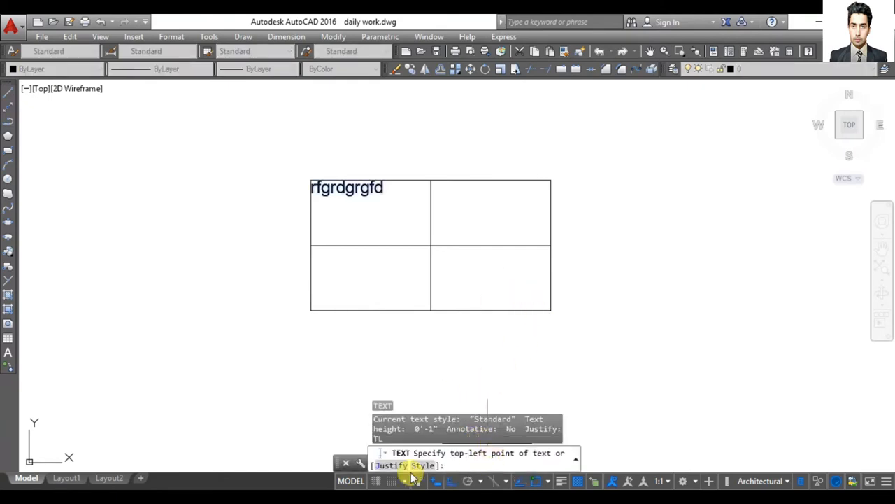
click(389, 465)
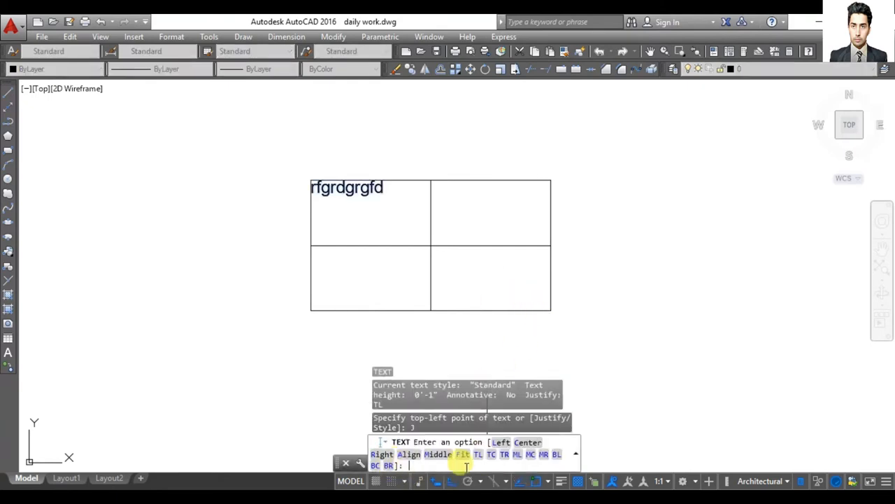
click(531, 455)
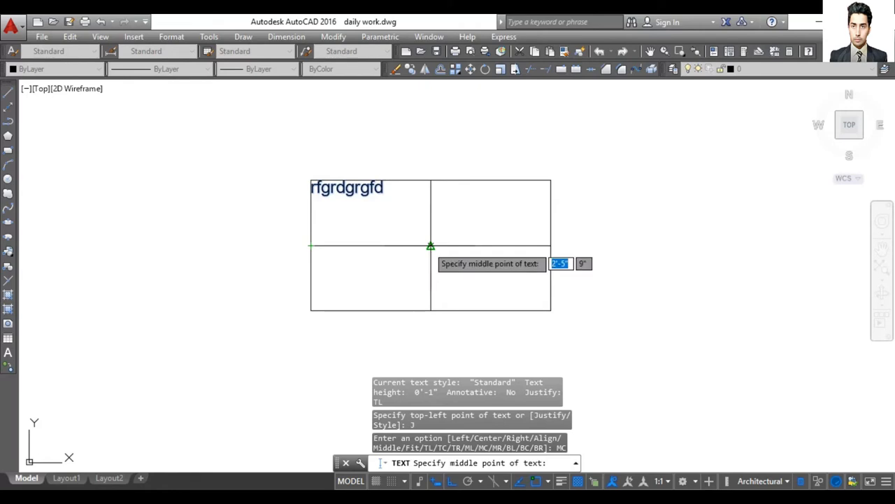
click(430, 246)
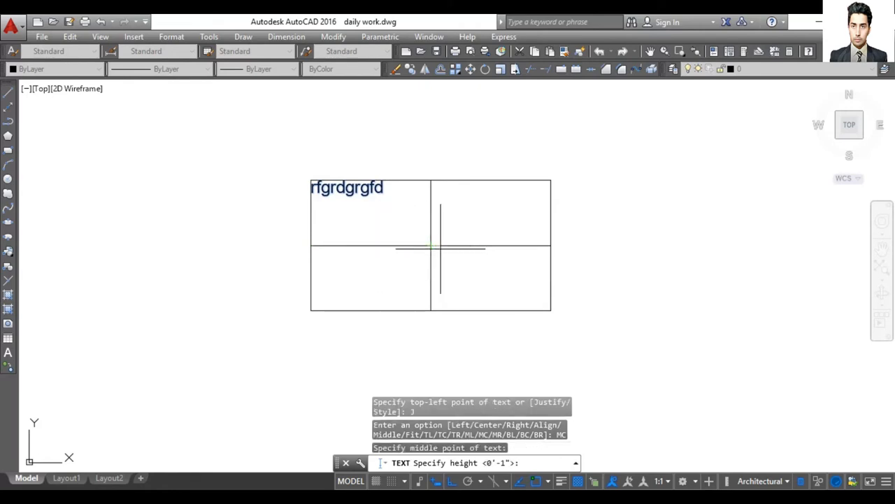
key(Return)
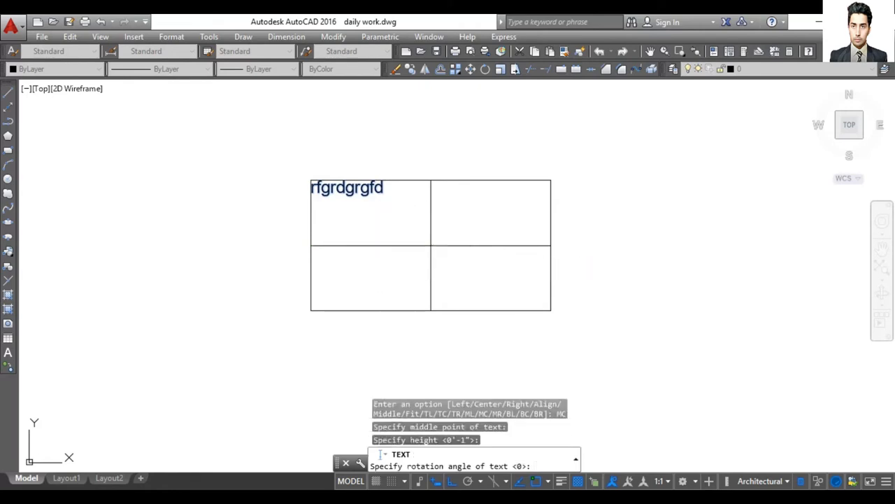
key(Return)
text(hfthtyhdjtfvbnjytresx)
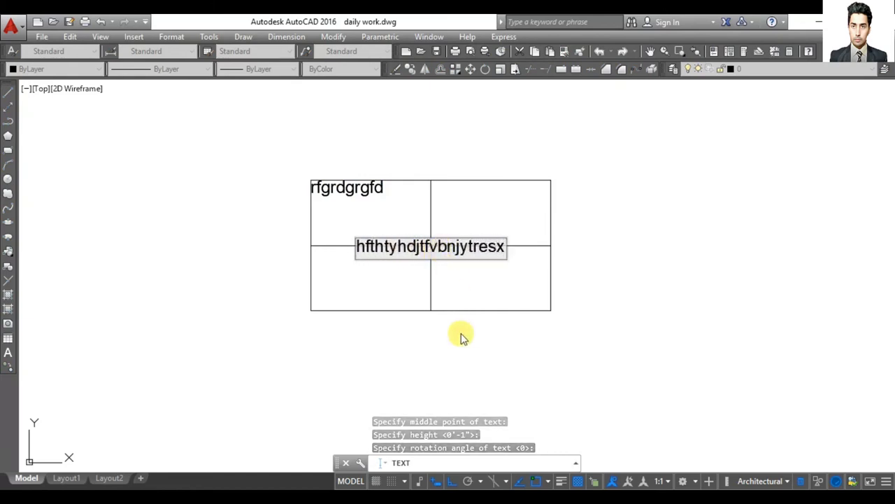
key(Return)
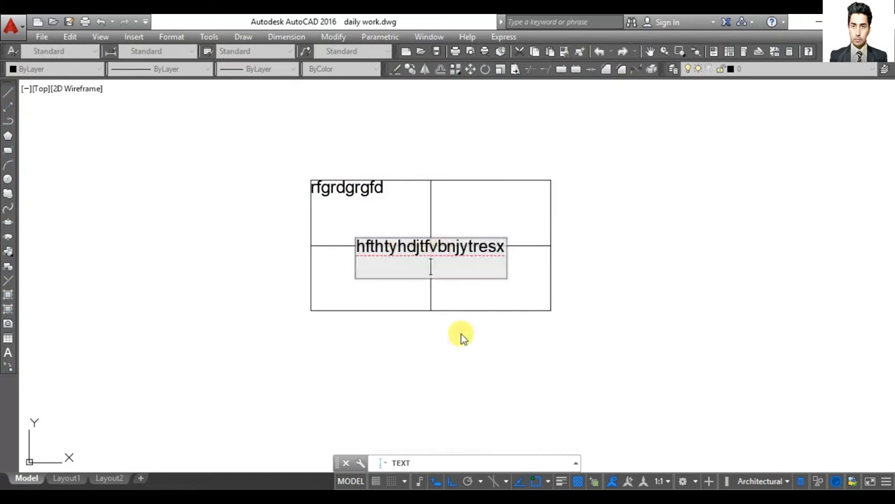
key(Return)
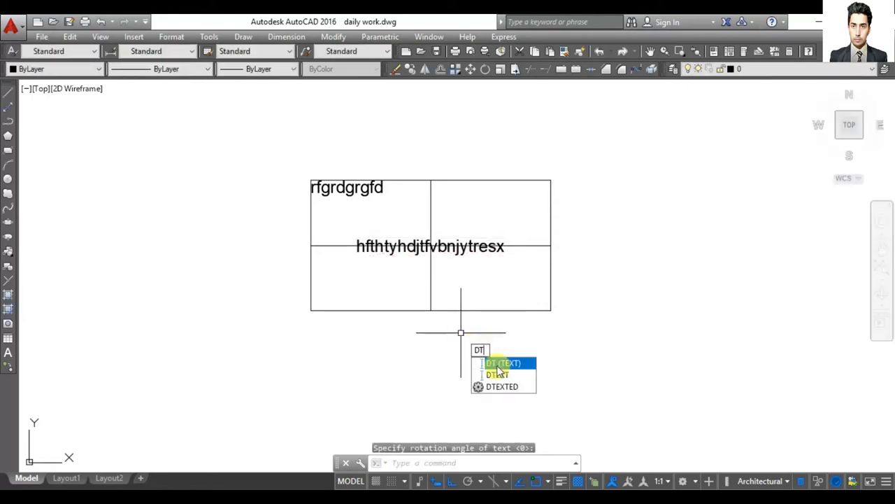
Try to place single-line text "fdgfgdfhfdhtdhftg" with BL justification at the rectangle's bottom-left corner, at 1" height and 0 rotation.
key(Return)
click(386, 465)
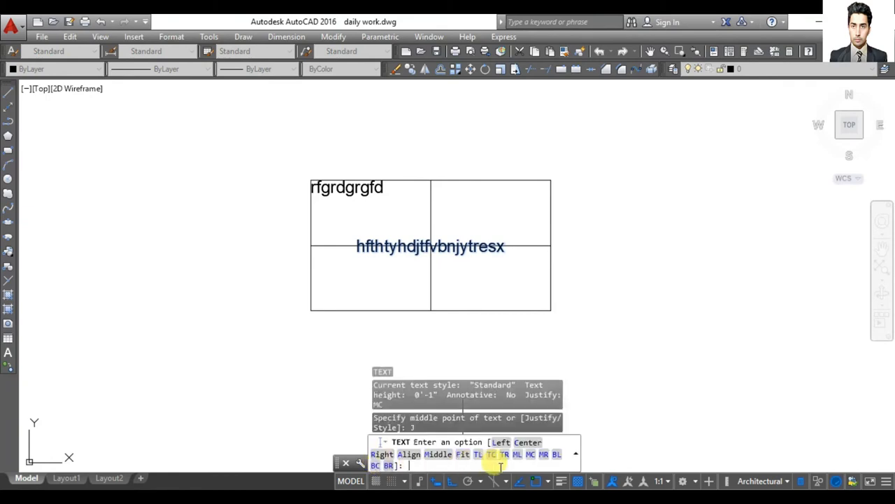
click(556, 455)
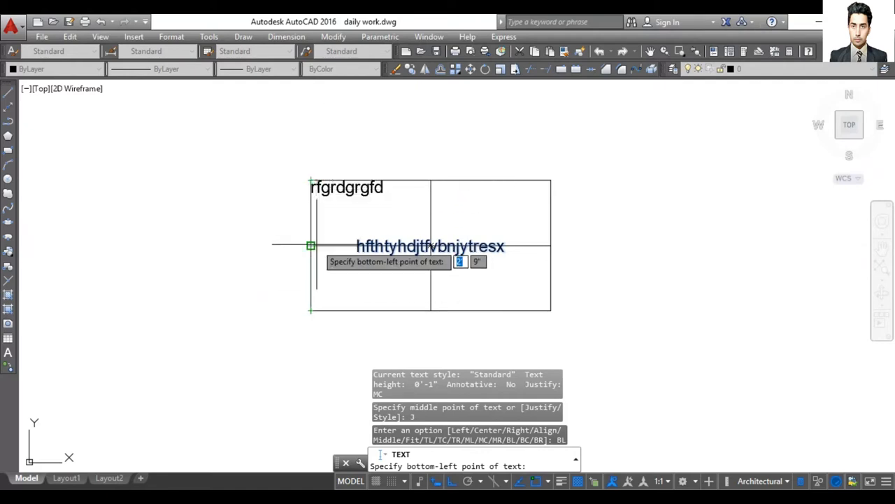
click(311, 310)
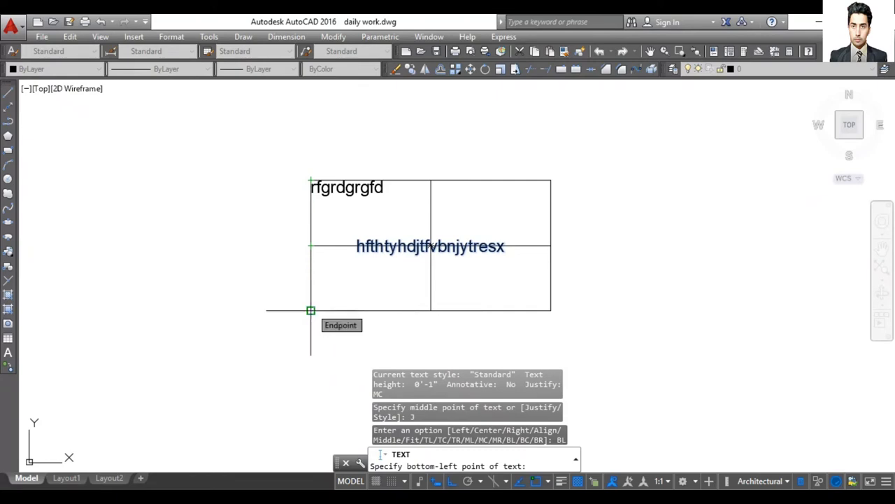
click(310, 310)
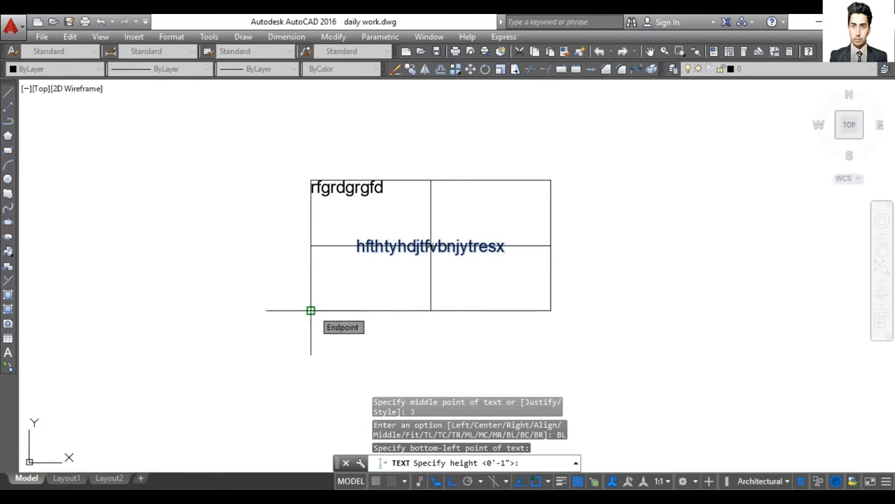
key(Return)
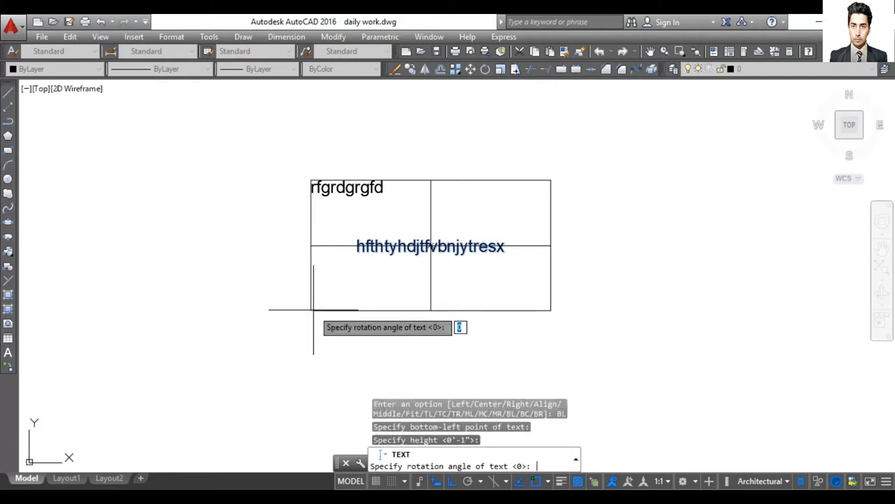
key(Return)
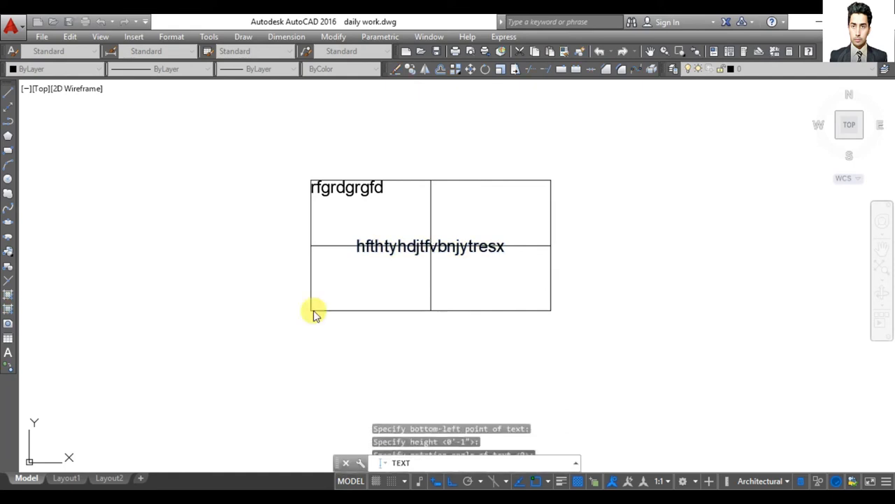
text(fdgfgdfhfdhtdhftg)
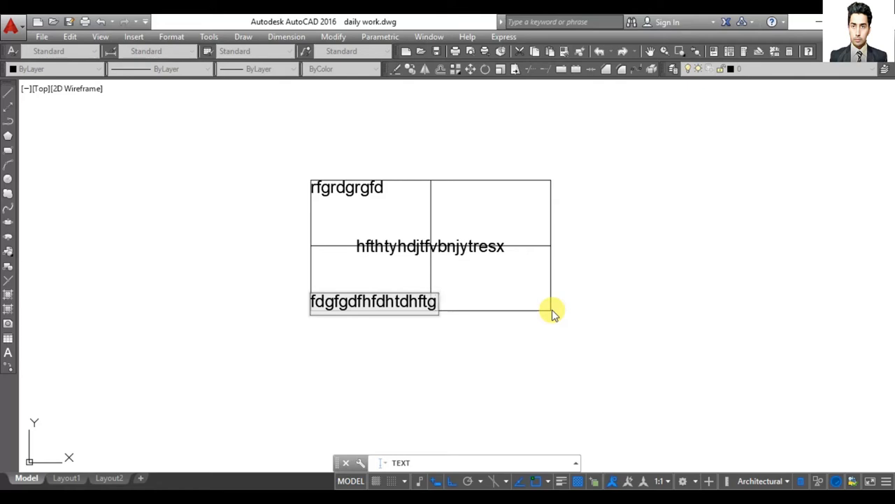
key(Escape)
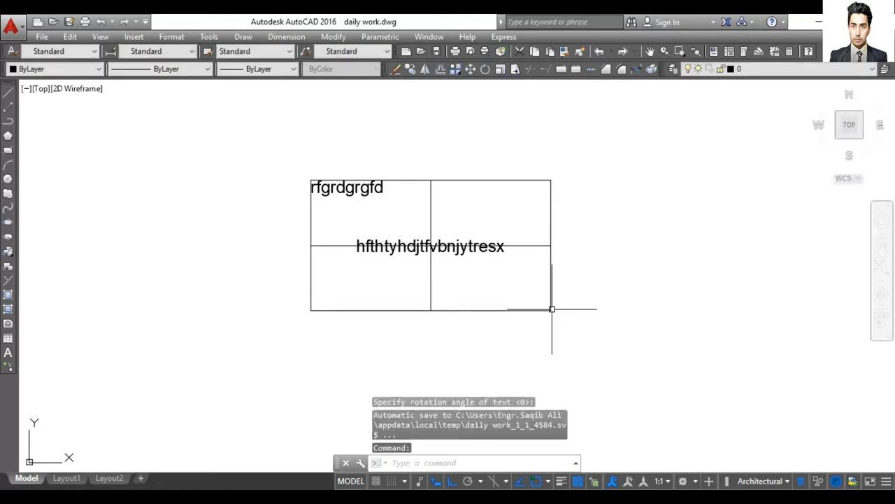
text(DT)
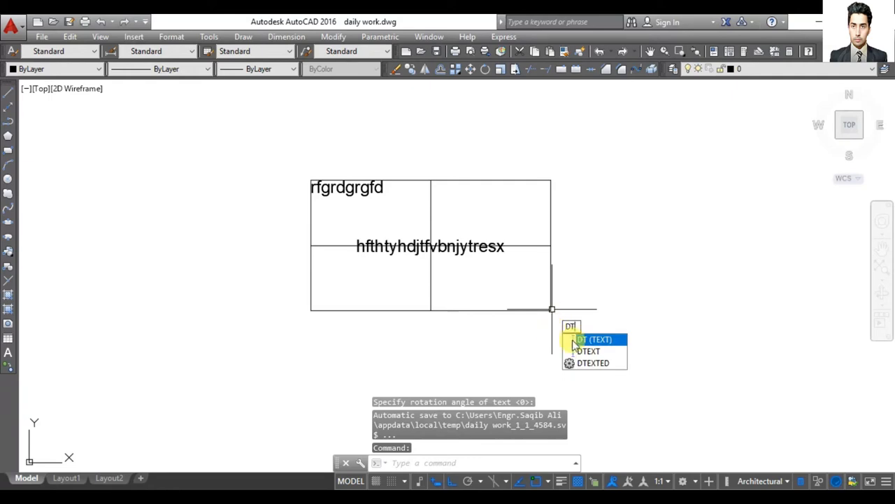
click(573, 340)
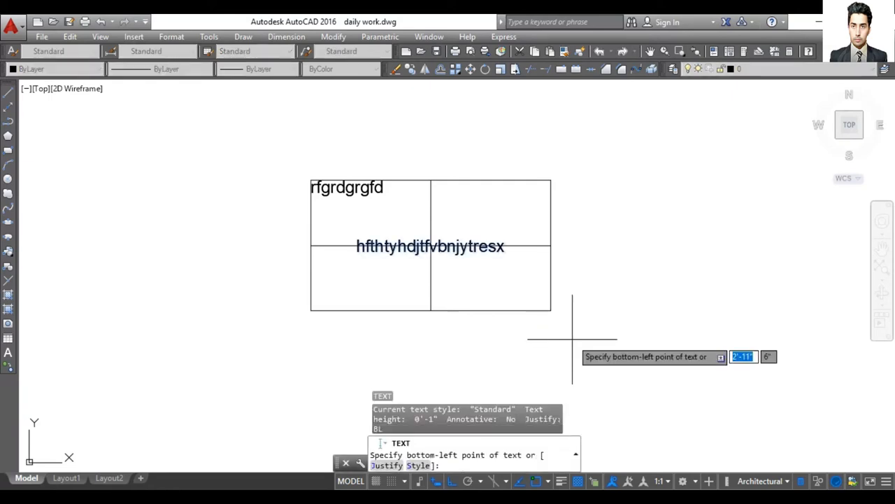
click(393, 466)
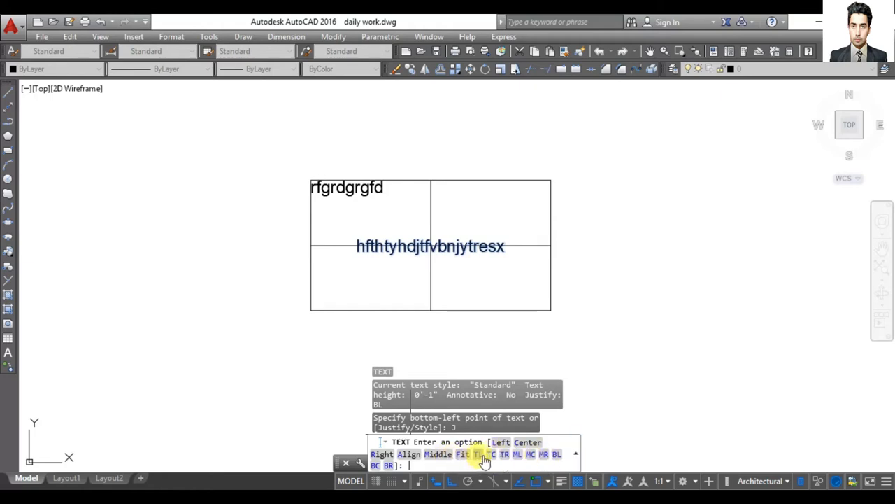
mouse_move(404, 268)
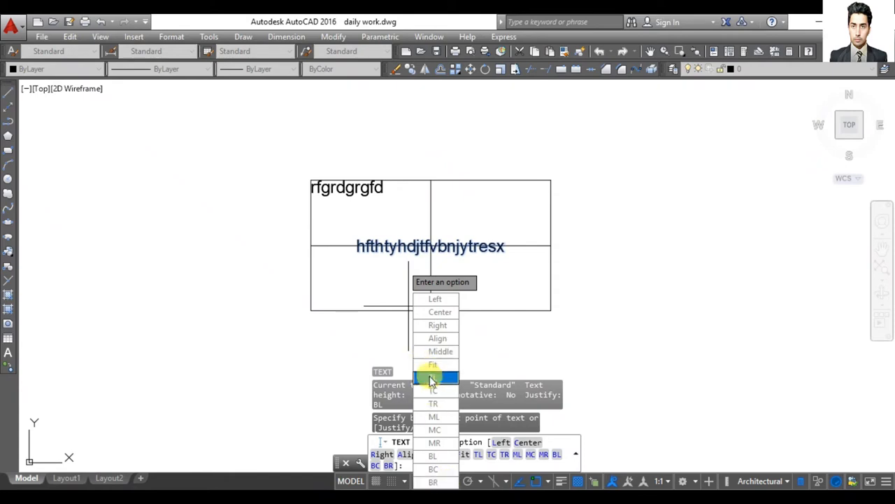
click(432, 378)
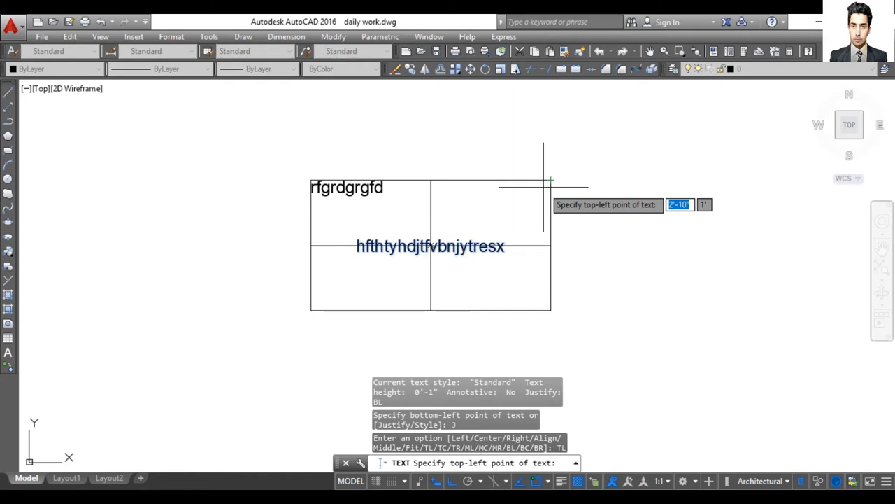
key(Escape)
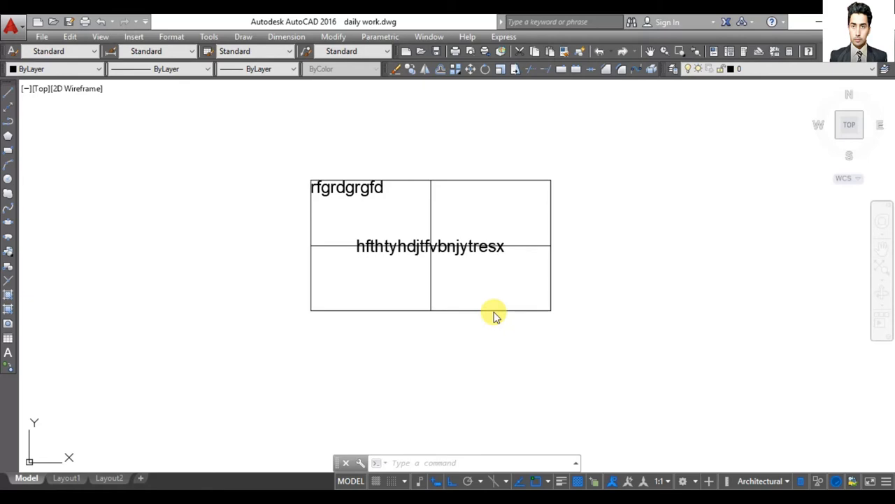
Try placing Fit-justified single-line text starting "uijjhjfg" along the horizontal centre line, from near the rectangle's centre rightwards, keeping the 1" height.
text(dt)
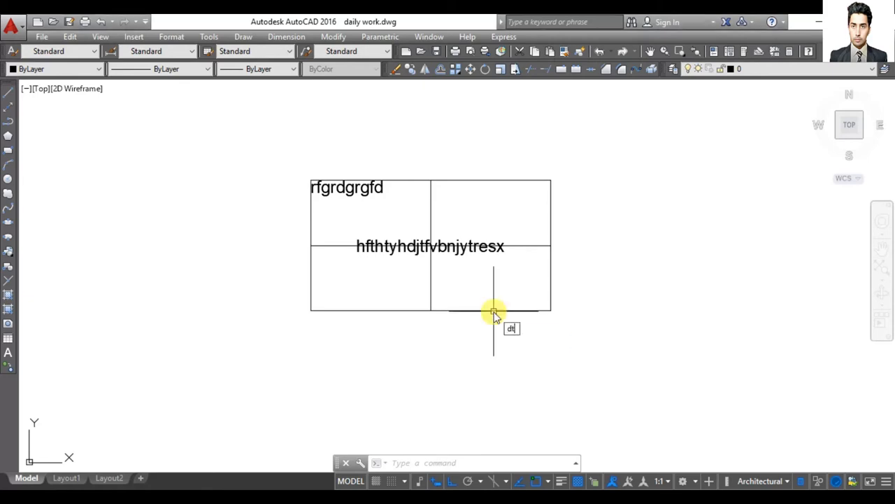
key(Return)
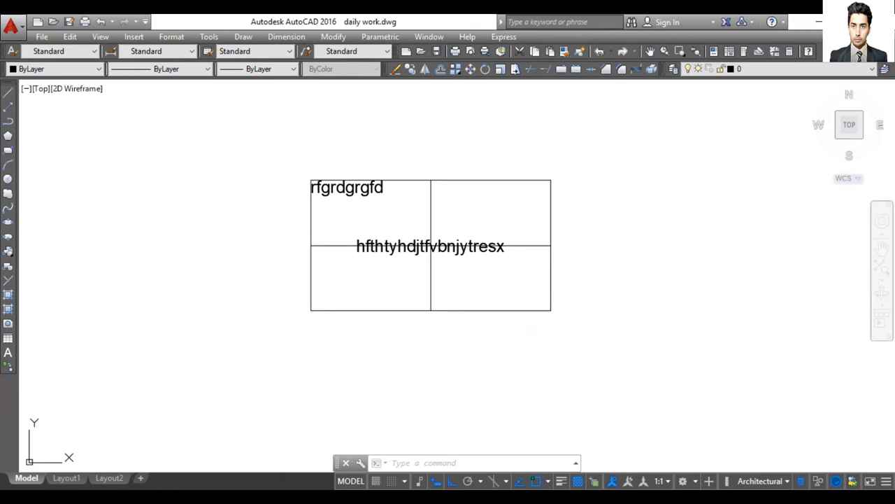
click(381, 466)
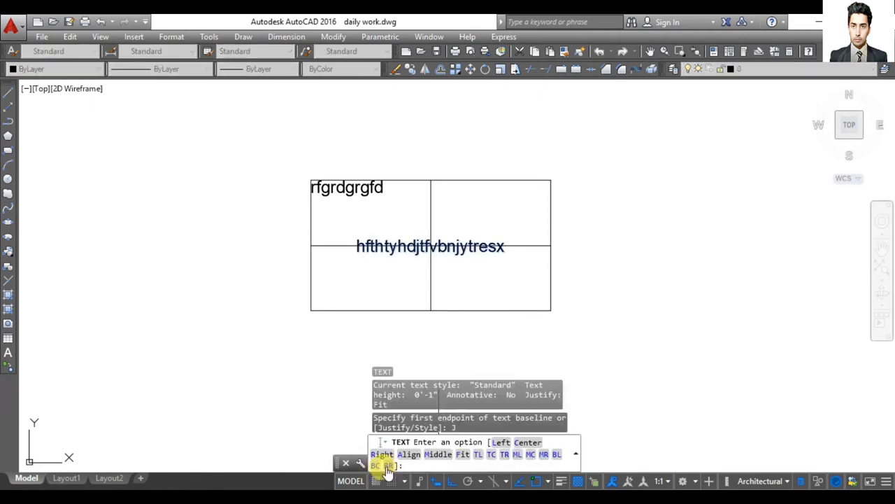
click(462, 454)
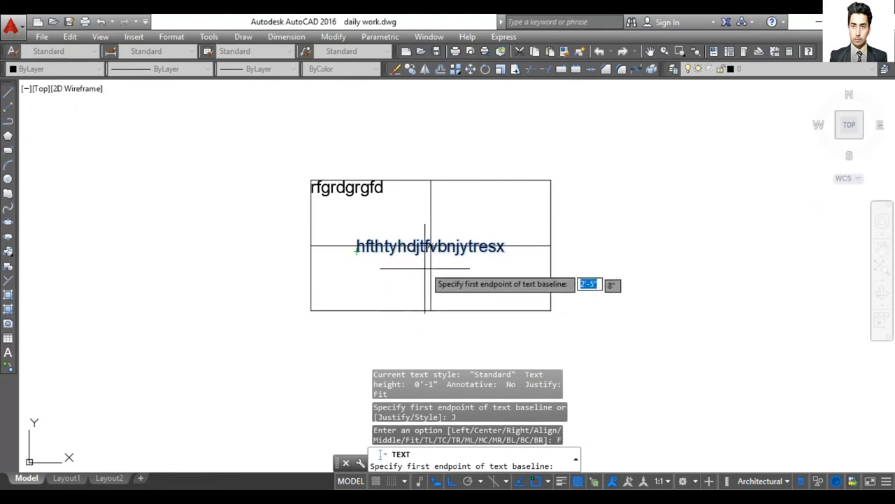
click(426, 245)
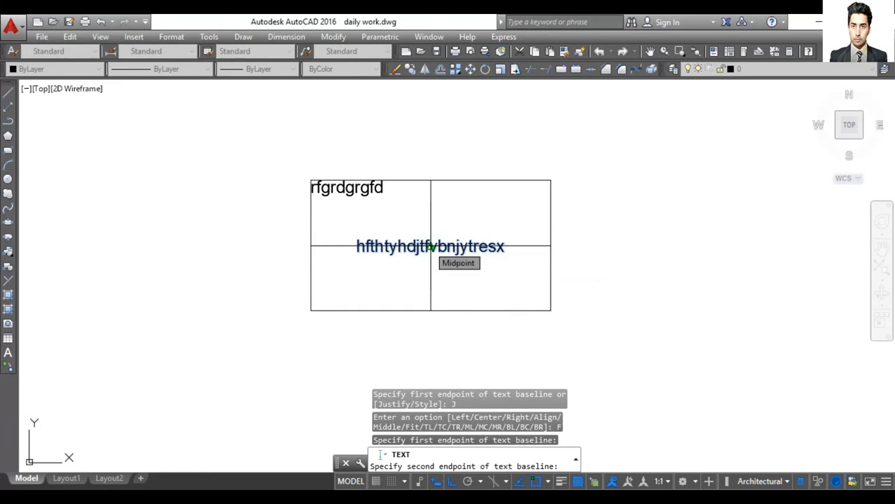
click(508, 246)
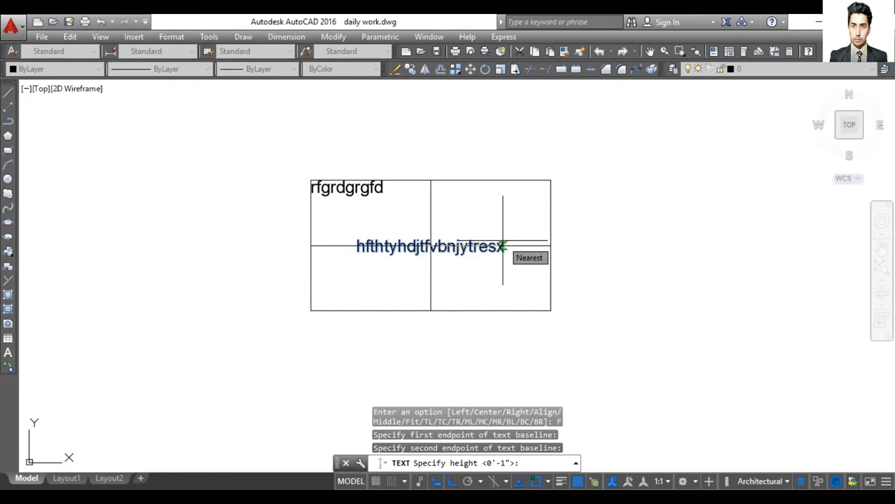
key(Return)
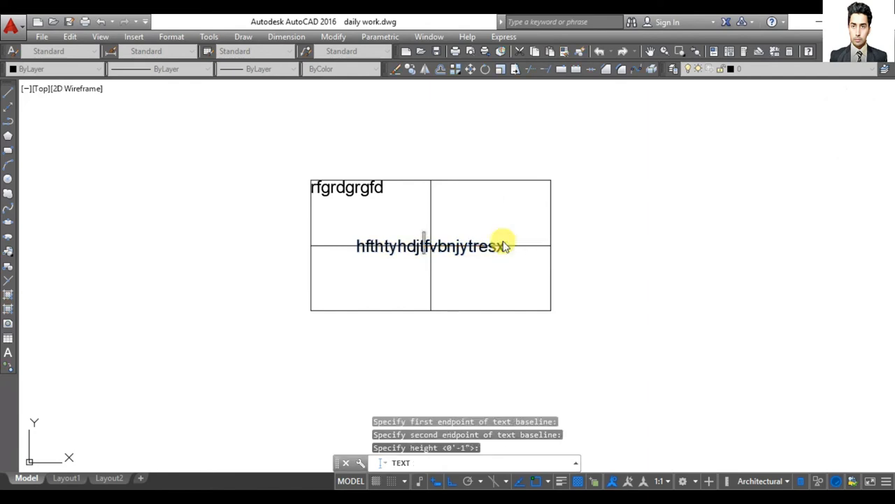
text(uijjh)
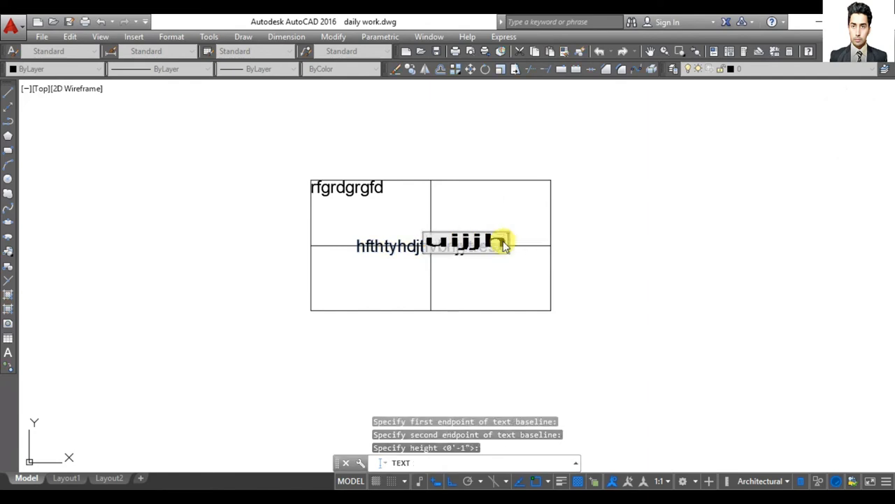
text(ifg)
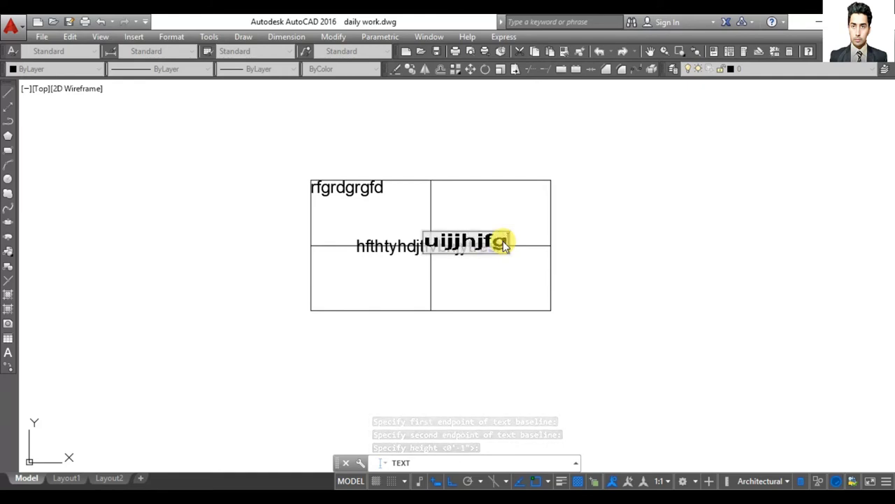
text(gghhgh)
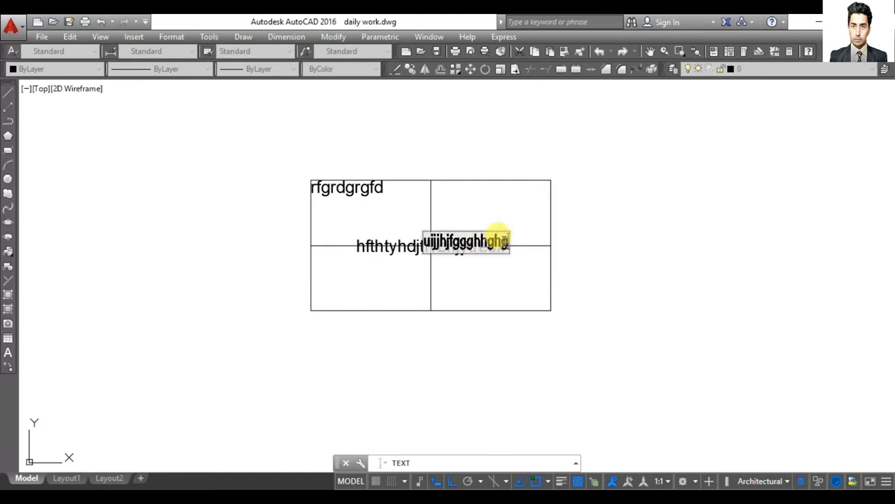
Delete the trial Fit text's letters one after another and leave the text command.
key(BackSpace)
key(BackSpace)
key(BackSpace)
key(BackSpace)
key(BackSpace)
key(BackSpace)
key(BackSpace)
key(BackSpace)
key(BackSpace)
key(BackSpace)
key(BackSpace)
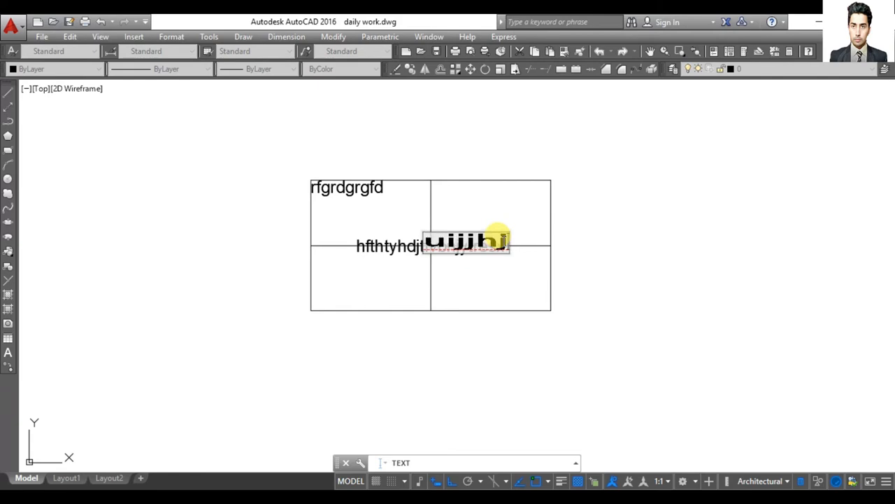
key(BackSpace)
key(BackSpace)
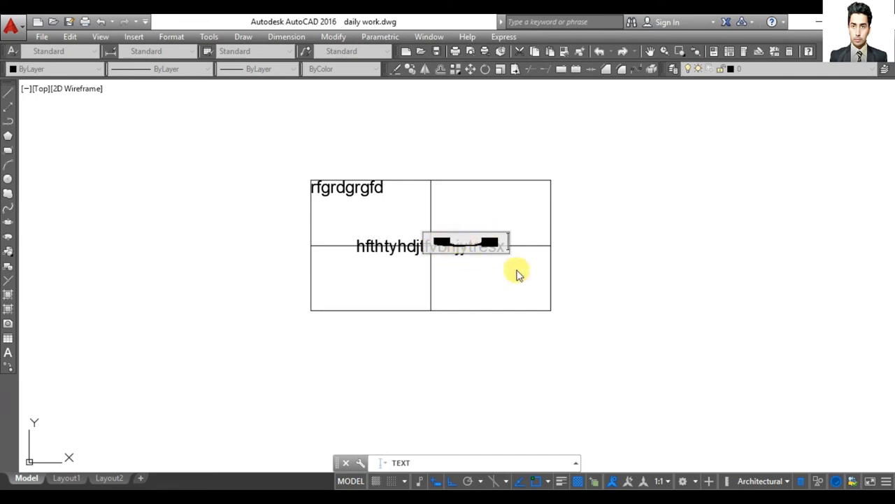
key(Return)
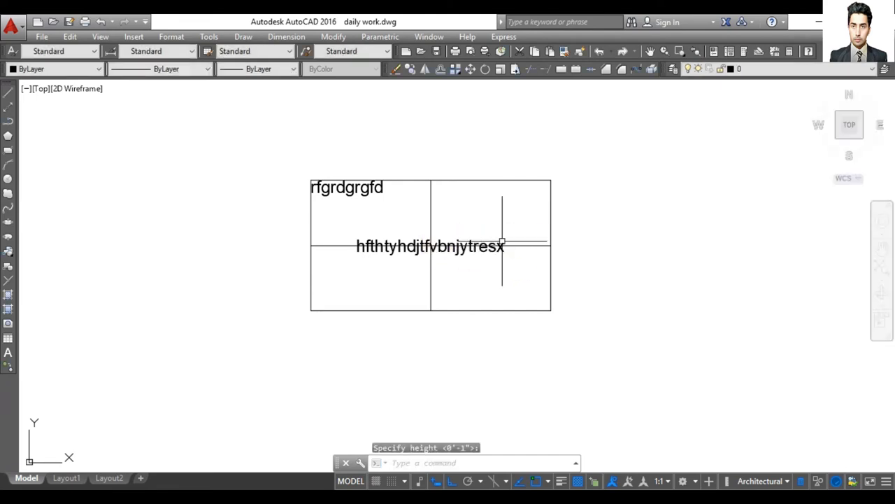
Draw a horizontal line about 1'-0" long below the rectangle.
click(9, 94)
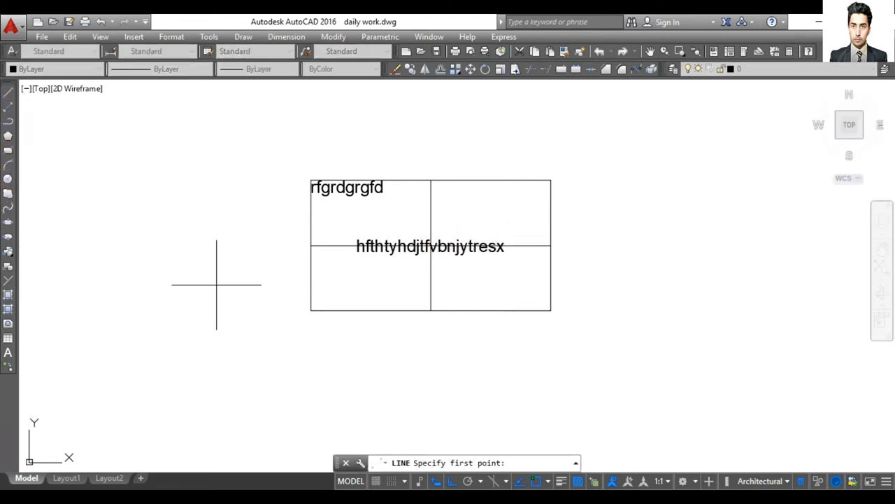
click(280, 379)
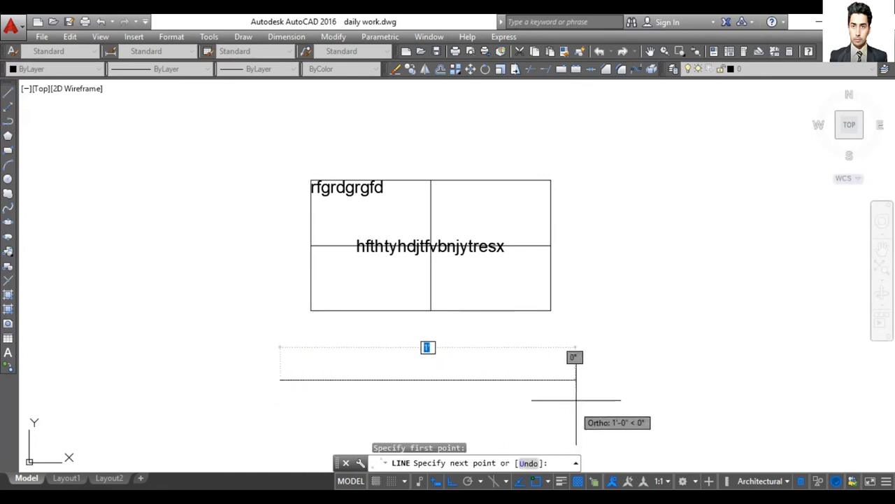
click(574, 379)
key(Return)
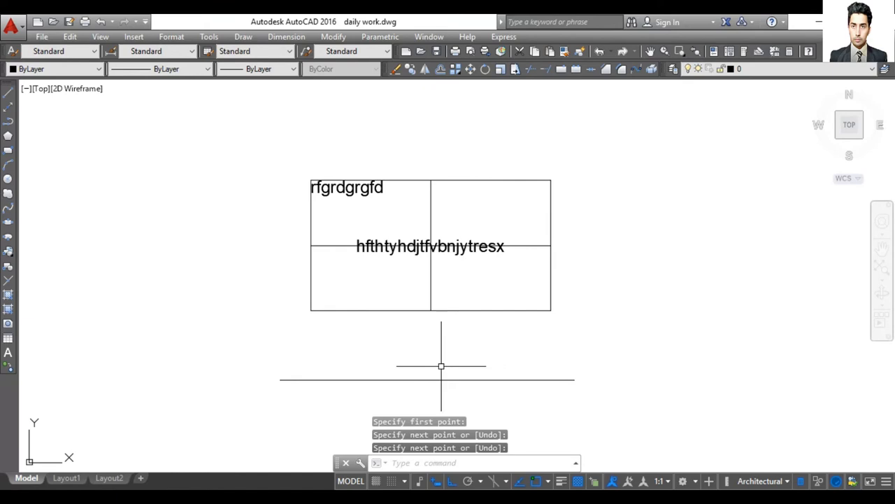
Place Fit-justified single-line text "abd" between the endpoints of the line below the rectangle, at 0.7" height.
text(dt)
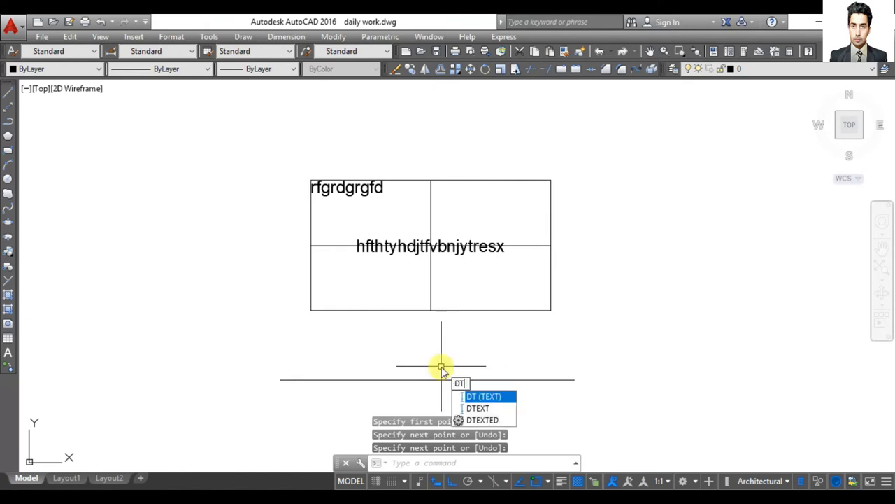
click(478, 396)
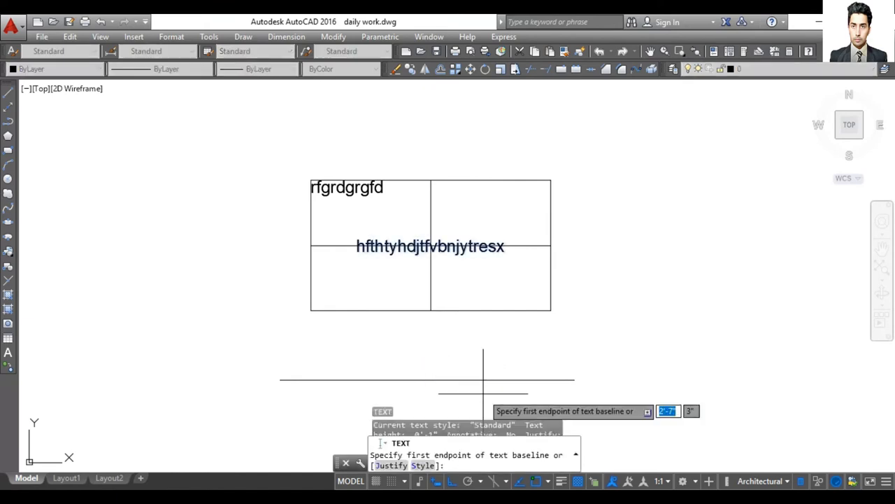
click(391, 465)
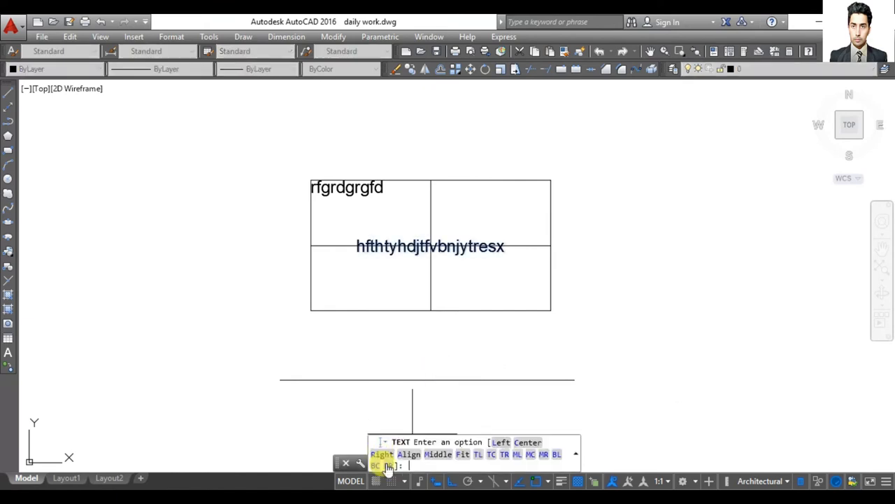
click(463, 454)
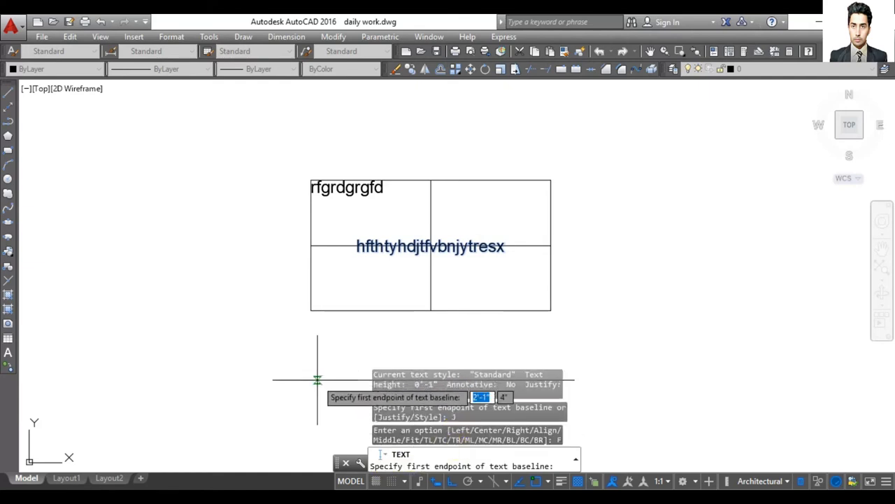
click(279, 380)
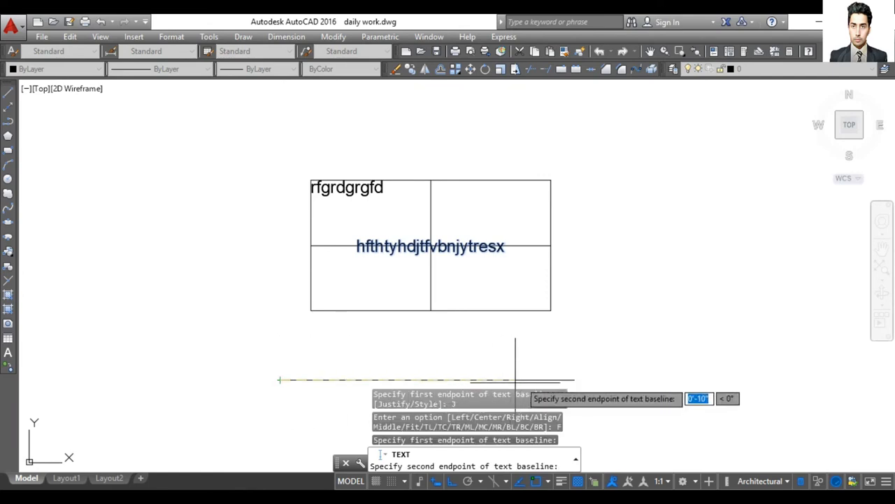
click(574, 380)
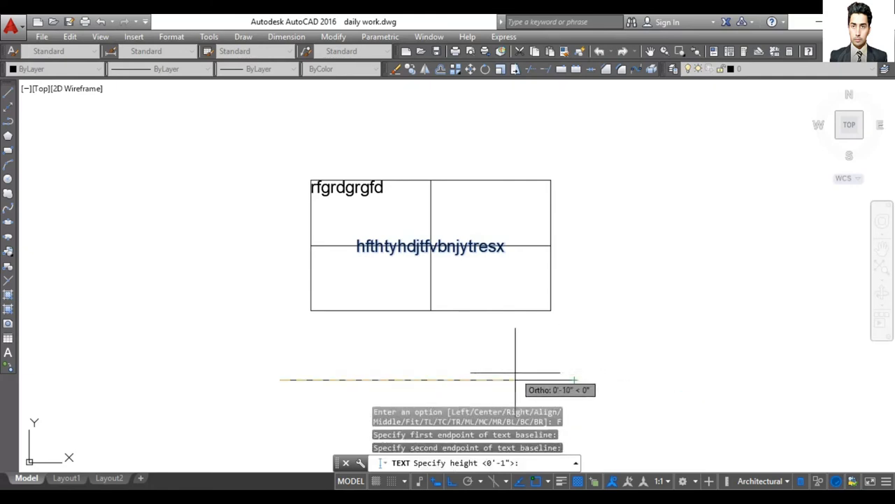
click(574, 380)
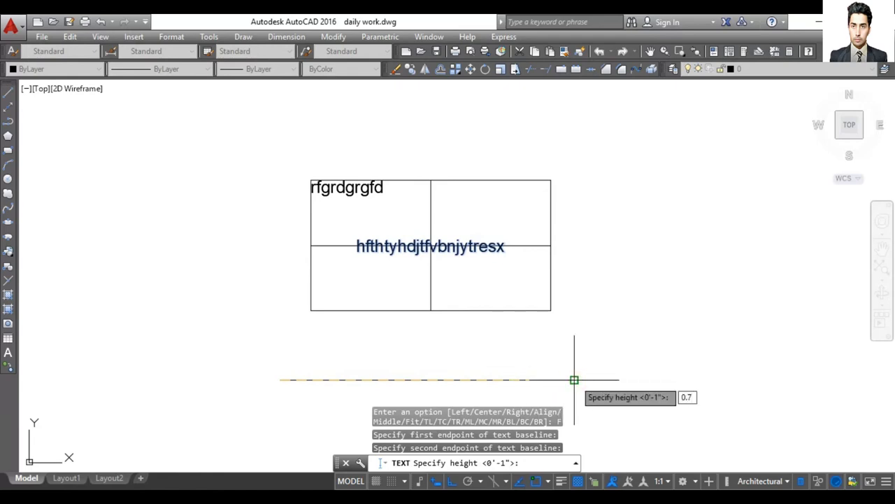
key(Return)
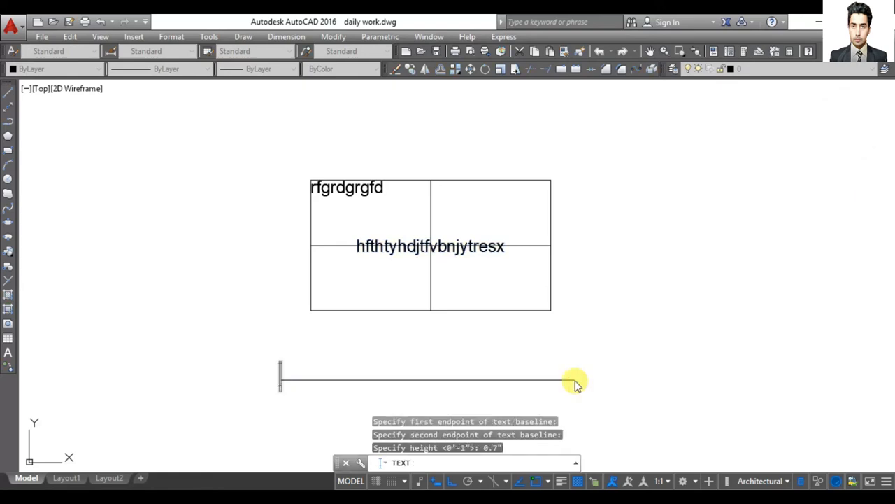
text(a)
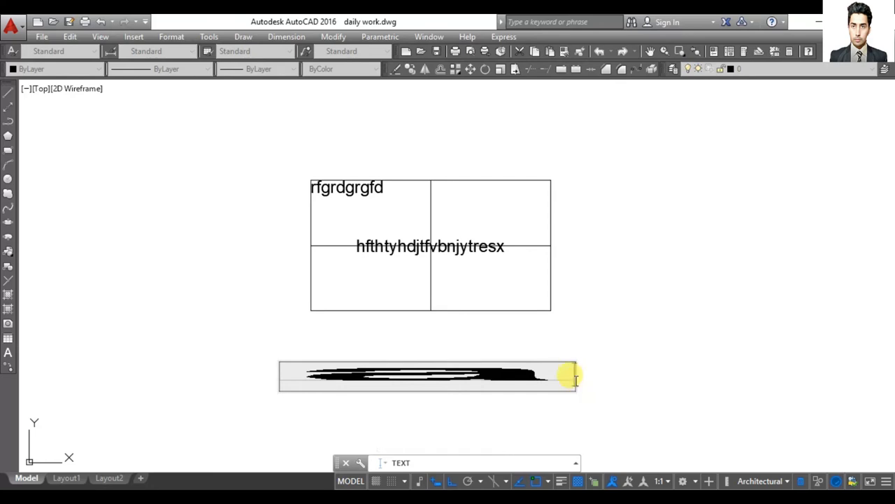
text(bd)
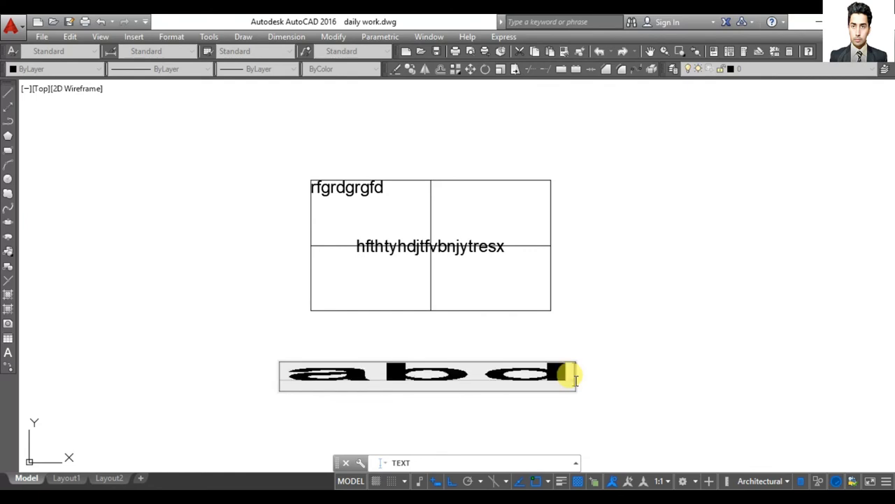
Try appending "tyt" to the fitted text, remove it, and append "klolklkllkjklljlj" instead.
text(tyt)
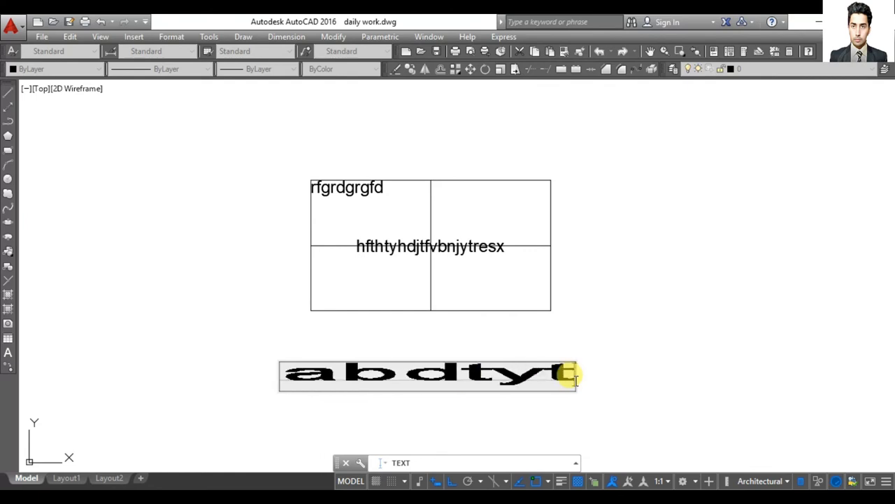
key(BackSpace)
key(BackSpace)
key(BackSpace)
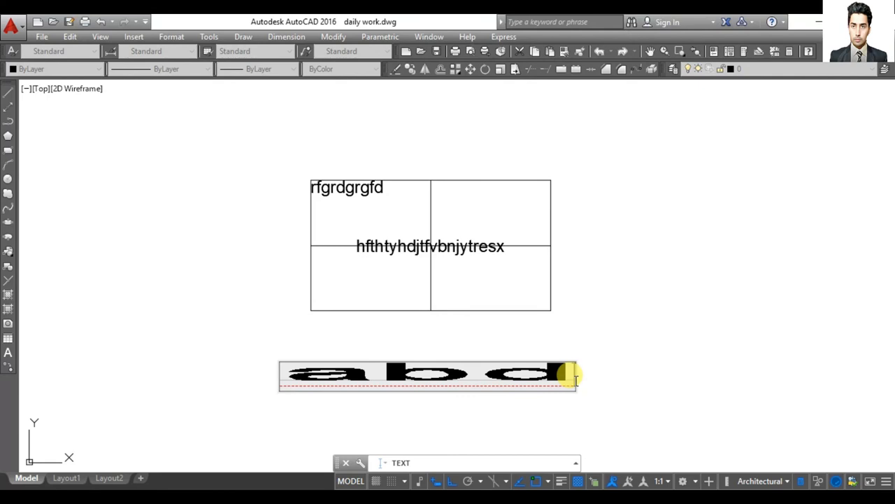
text(klolklk)
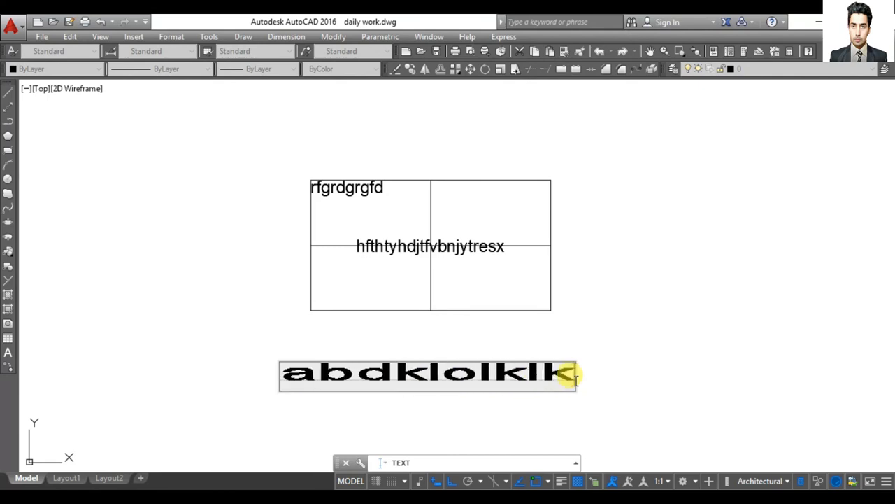
text(llkjklljlj)
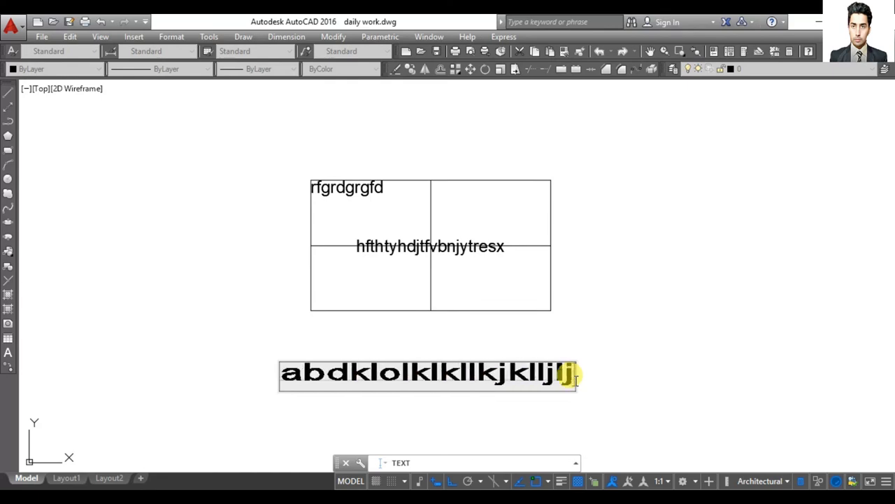
Shorten the fitted text on the line to "ab" and finish the text command.
key(BackSpace)
key(BackSpace)
key(BackSpace)
key(BackSpace)
key(BackSpace)
key(BackSpace)
key(BackSpace)
key(BackSpace)
key(BackSpace)
key(BackSpace)
key(BackSpace)
key(BackSpace)
key(BackSpace)
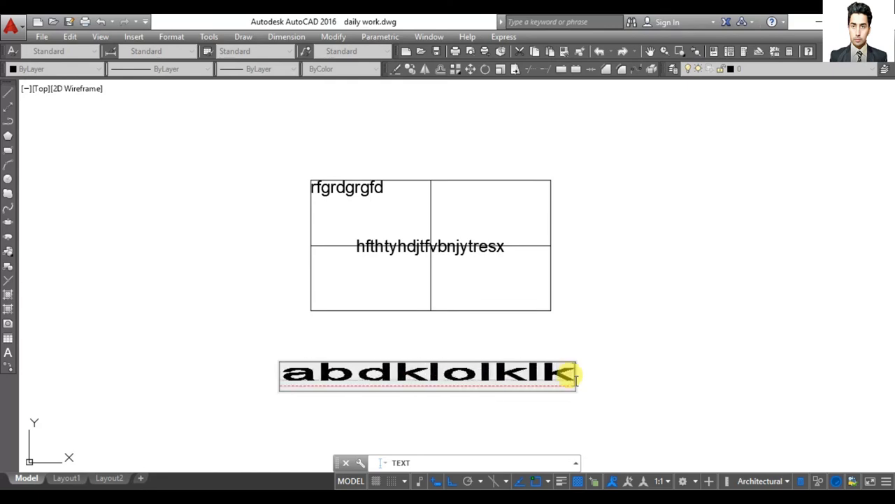
key(BackSpace)
key(BackSpace)
key(BackSpace)
key(BackSpace)
key(BackSpace)
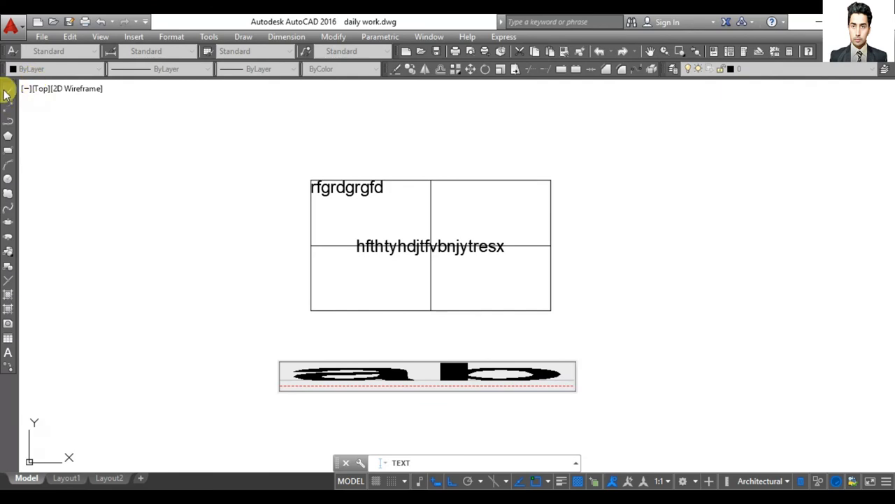
click(103, 240)
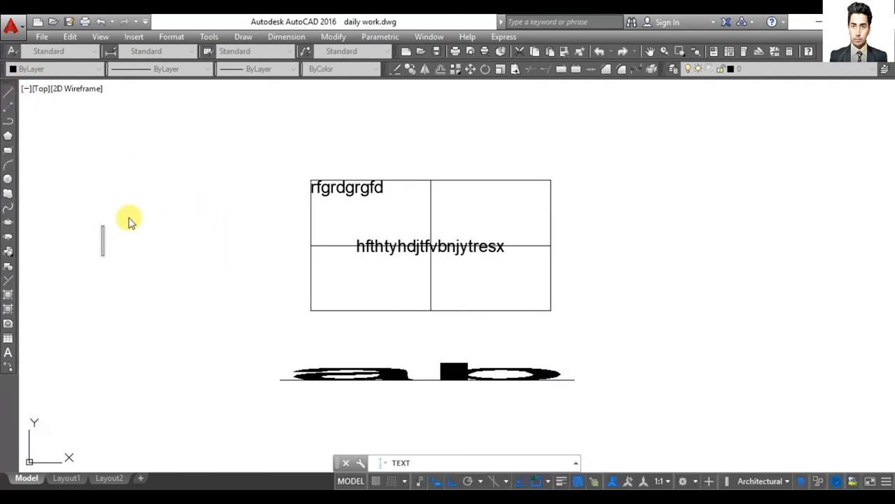
key(Return)
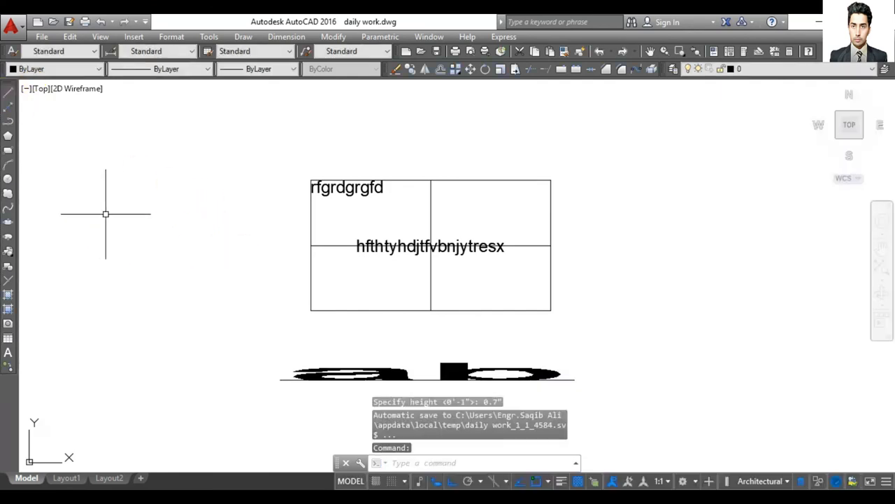
Draw a horizontal line in the empty area beside the rectangle, level with its upper part.
click(8, 92)
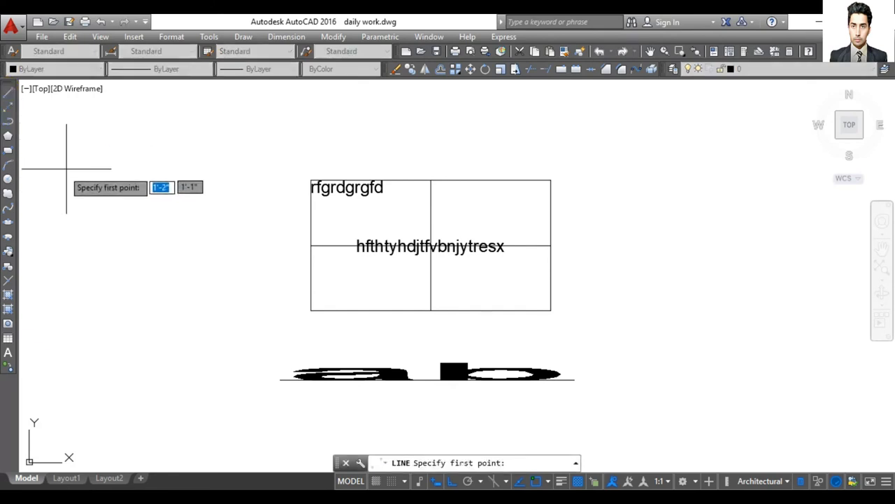
click(59, 192)
click(255, 194)
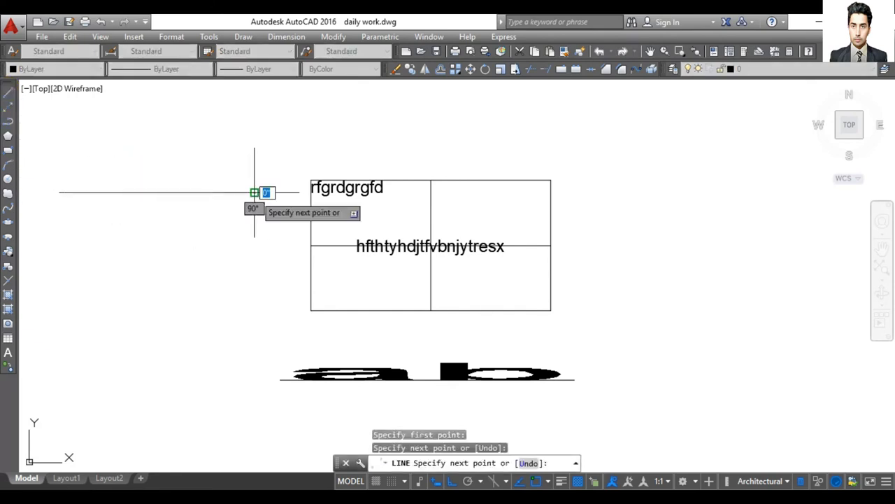
key(Return)
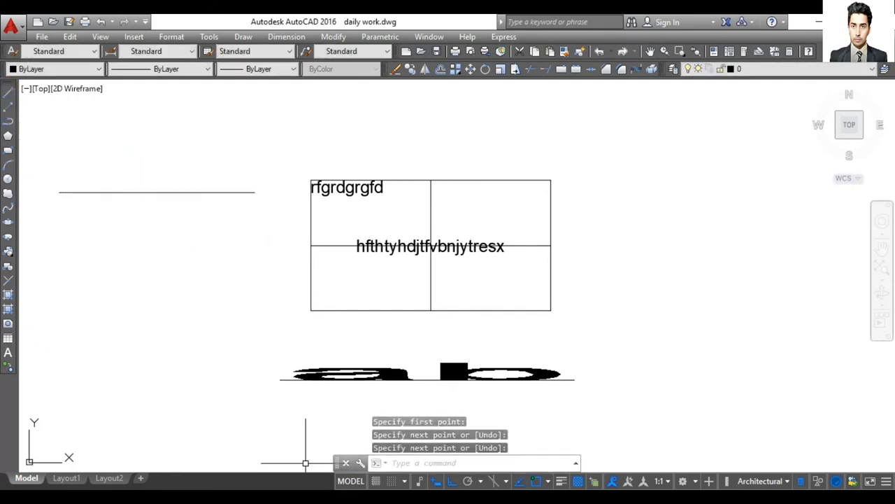
Place Align-justified single-line text "sfsdsdgsg" between the endpoints of the new line beside the rectangle.
text(DT)
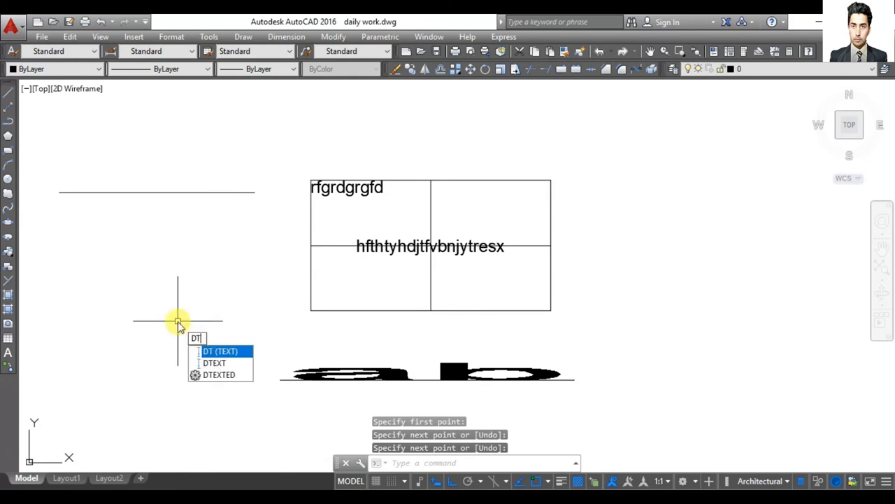
click(205, 352)
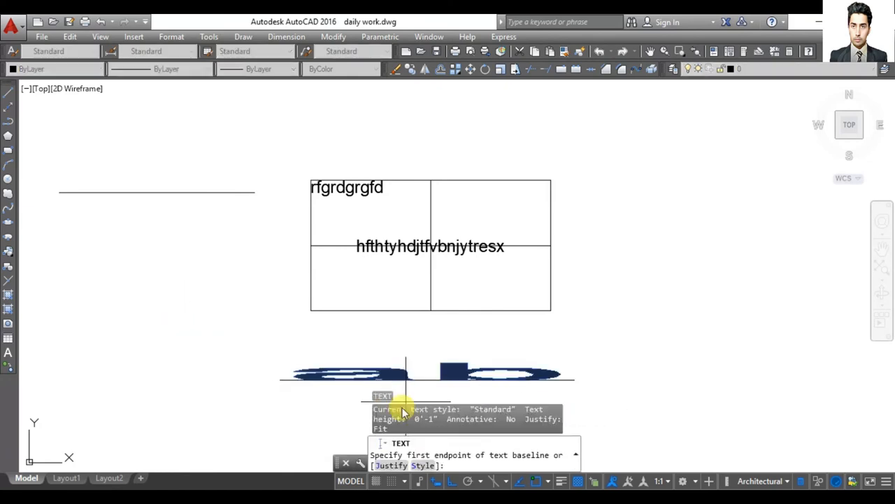
click(390, 465)
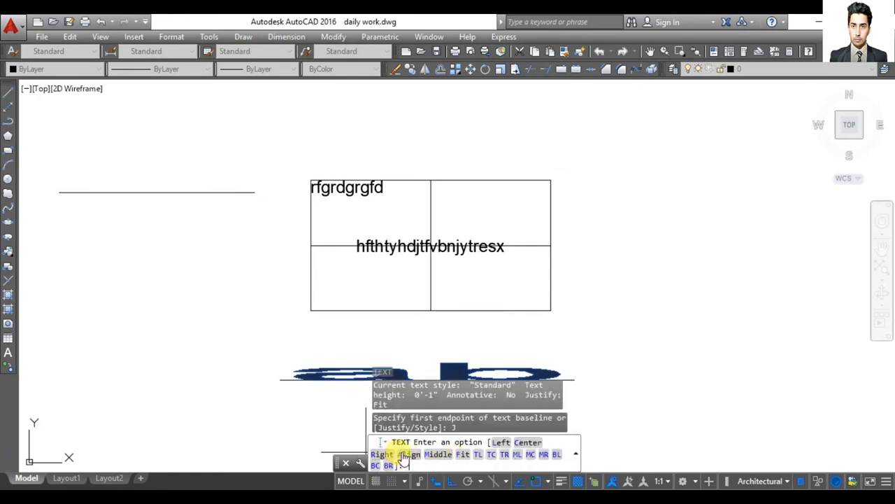
click(409, 454)
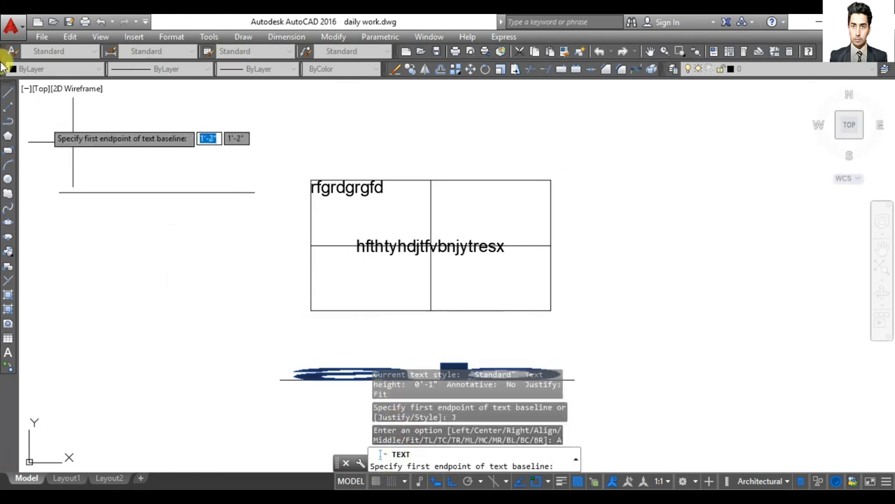
click(60, 192)
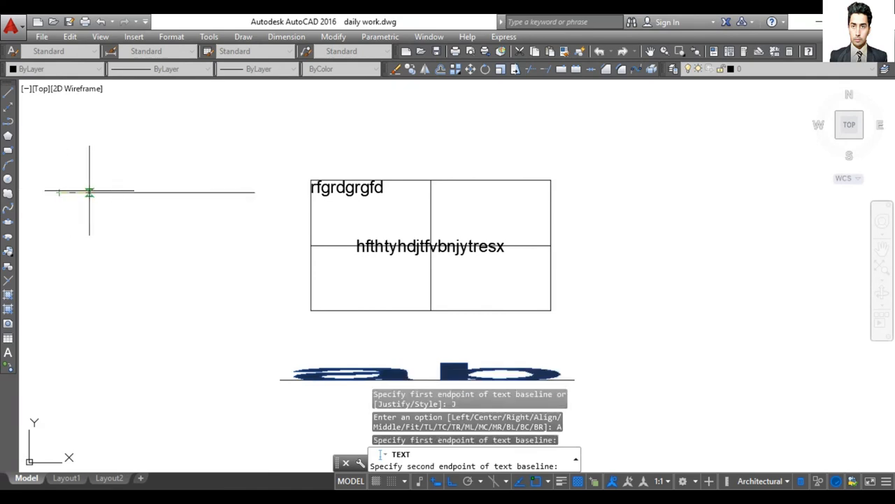
click(253, 194)
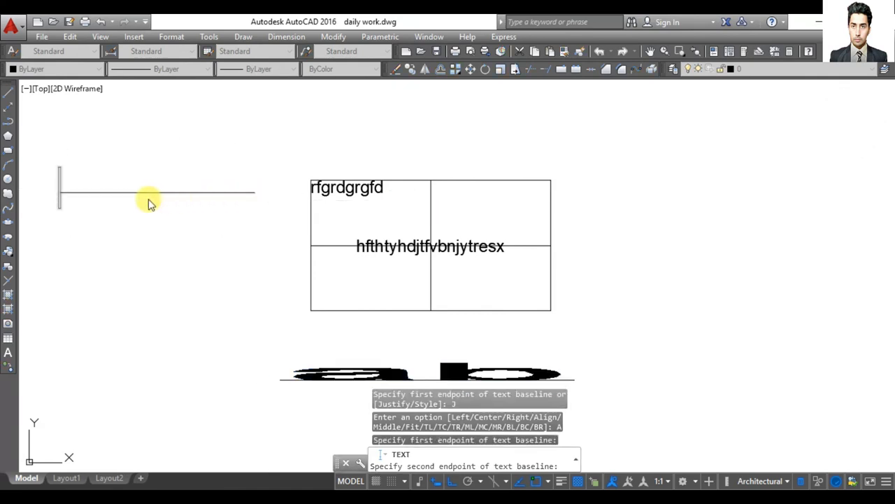
text(sfsdsdgsg)
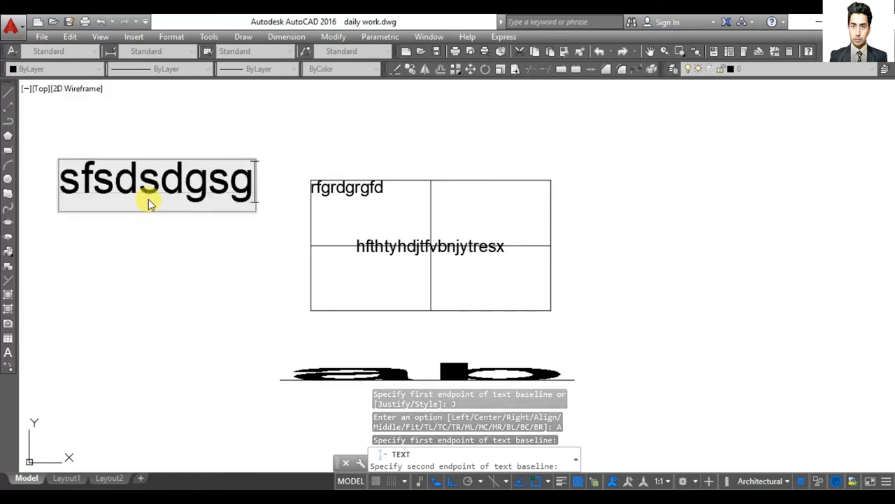
Shorten the aligned text to "s" and extend it to read "sthdthdth".
text(s)
key(BackSpace)
key(BackSpace)
key(BackSpace)
key(BackSpace)
key(BackSpace)
key(BackSpace)
key(BackSpace)
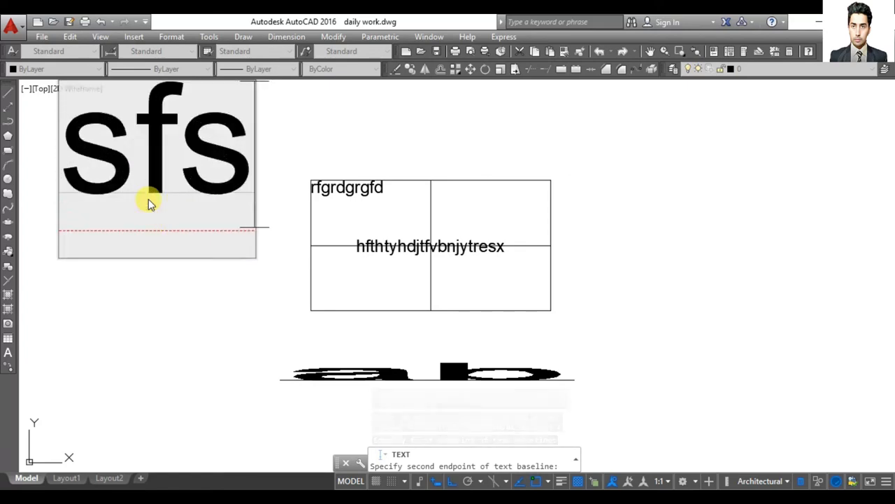
key(BackSpace)
key(BackSpace)
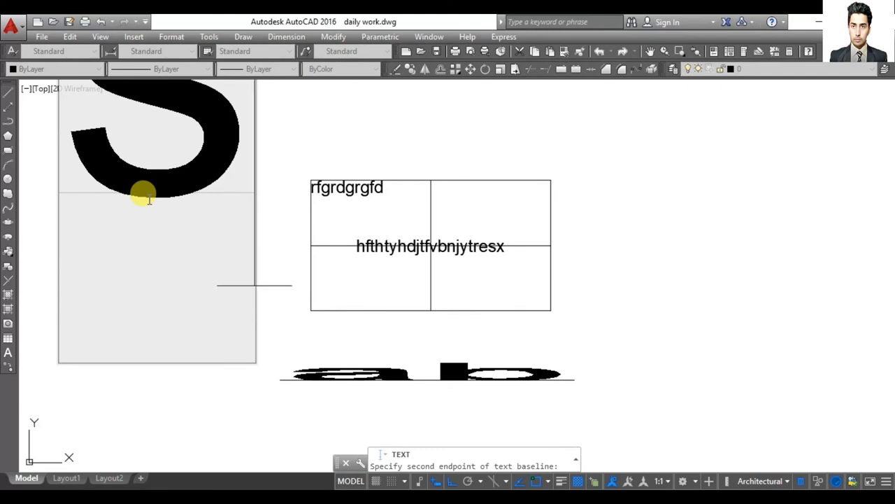
text(thdthdth)
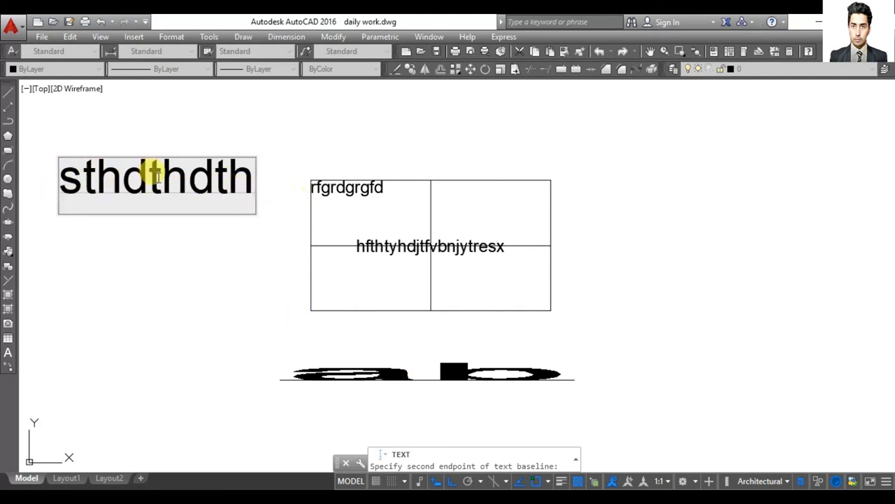
Try adding another aligned text entry on the line below the rectangle and clear its characters.
click(486, 377)
text(fbsf)
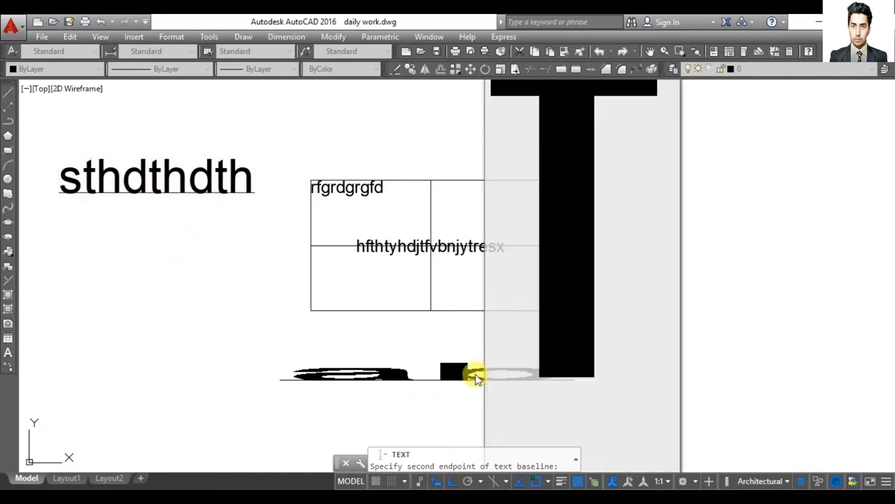
key(BackSpace)
key(BackSpace)
key(BackSpace)
key(BackSpace)
key(BackSpace)
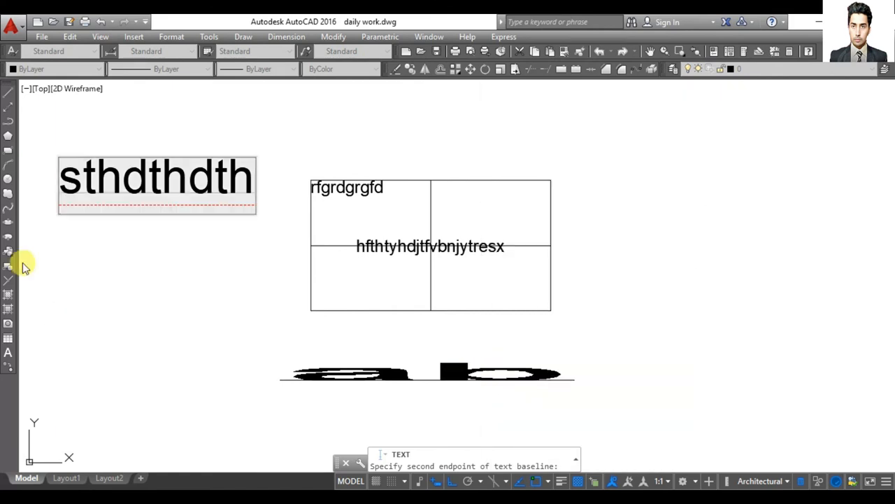
key(Escape)
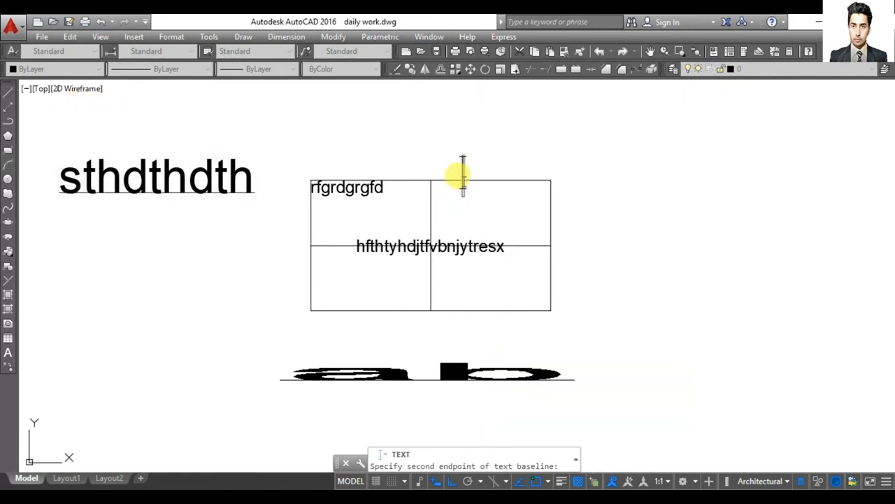
Try aligned text "gjngngg" at the rectangle's upper edge, erase all its characters and end the text command.
text(gjngngg)
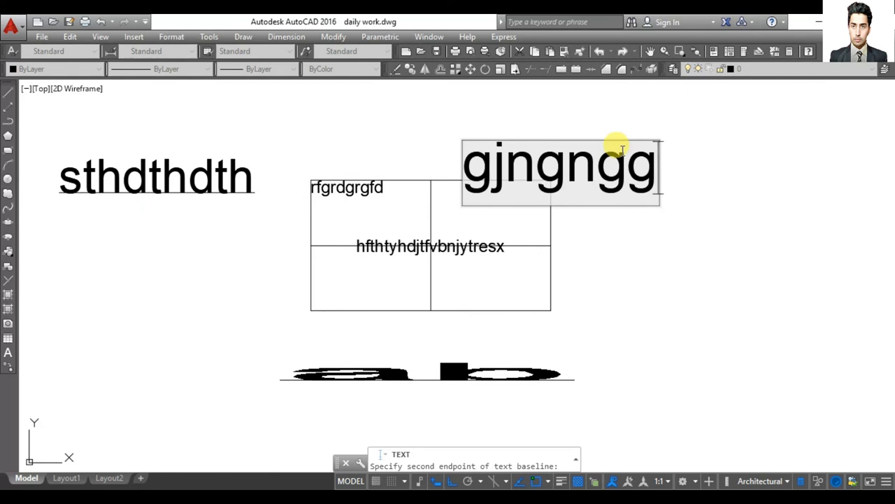
key(BackSpace)
key(BackSpace)
key(BackSpace)
key(BackSpace)
key(BackSpace)
key(BackSpace)
key(BackSpace)
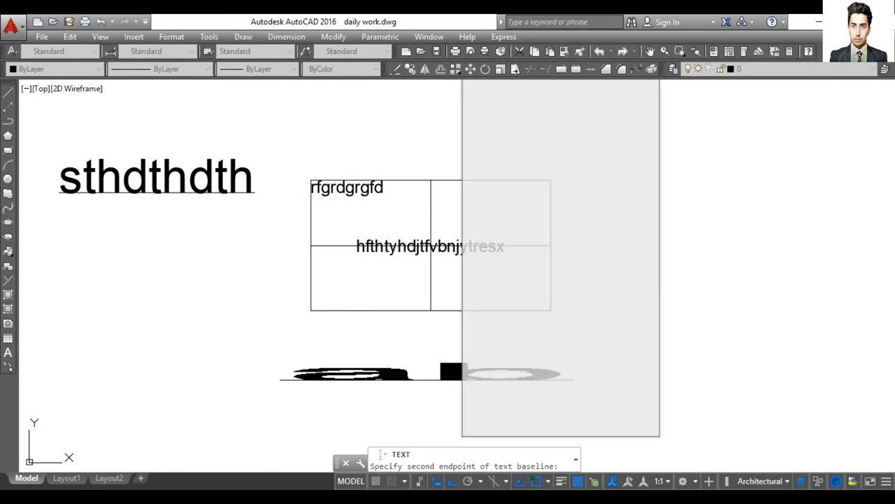
key(Escape)
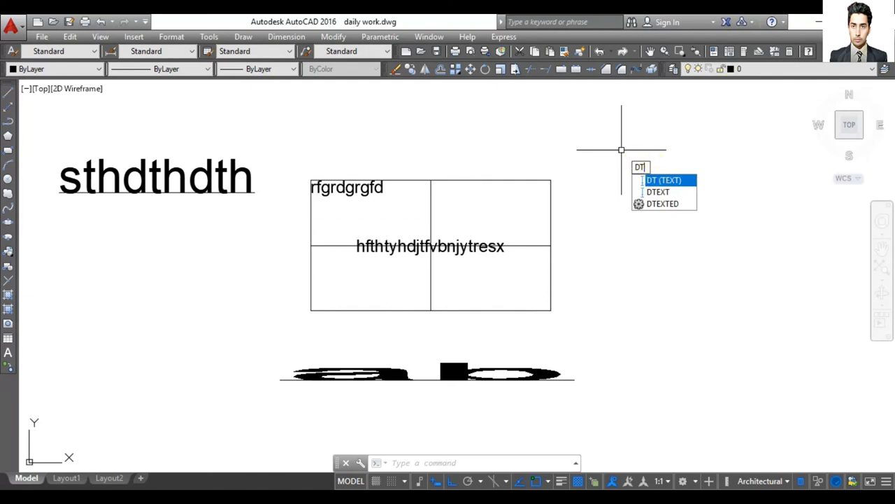
Review the justification options of the single-line text command and cancel it.
key(Return)
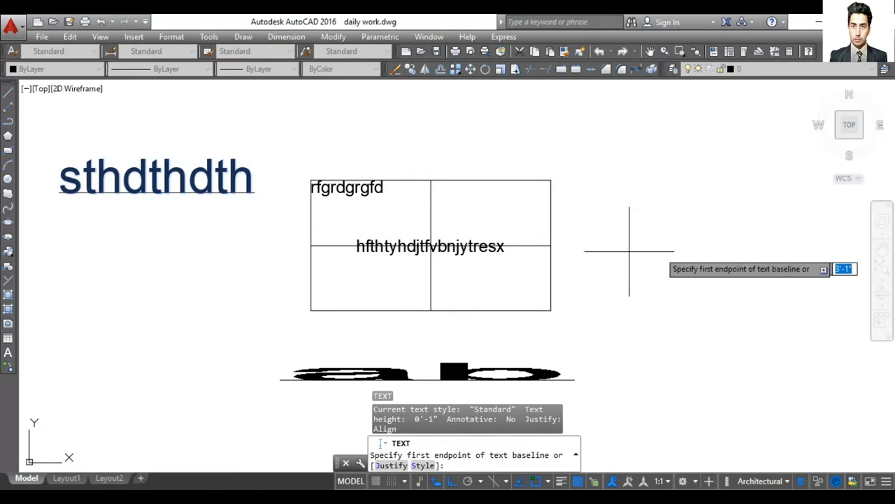
click(392, 466)
key(Down)
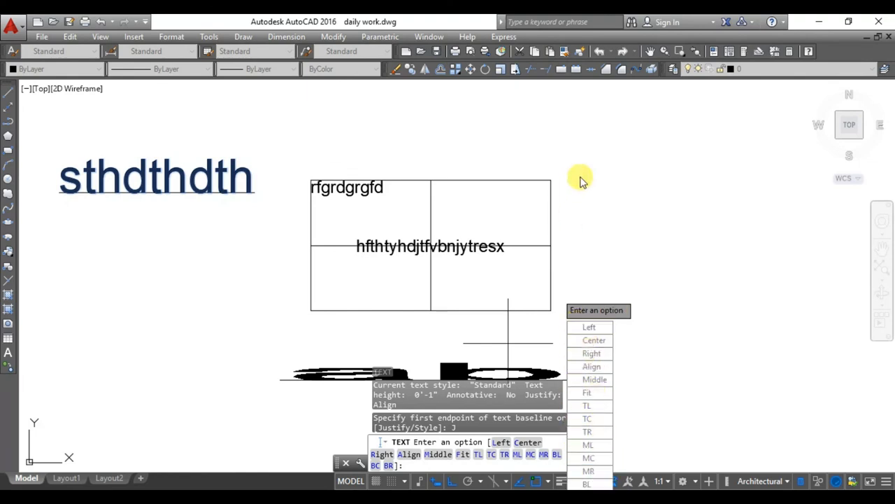
key(Escape)
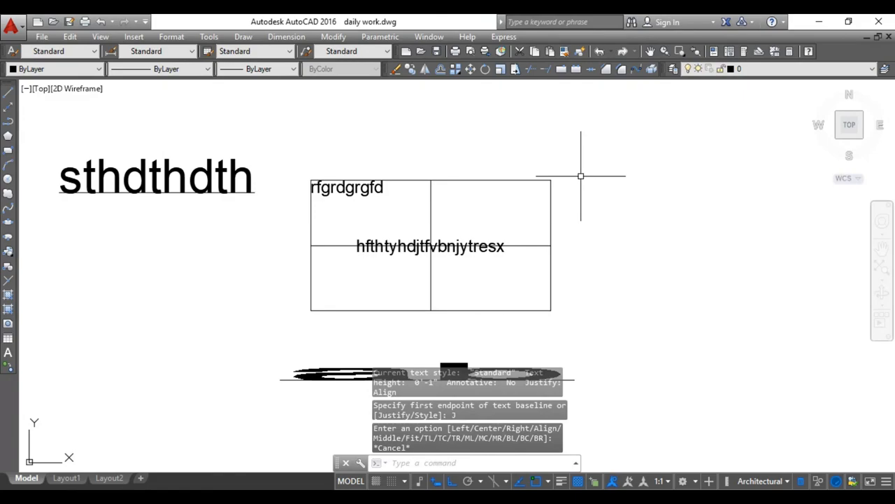